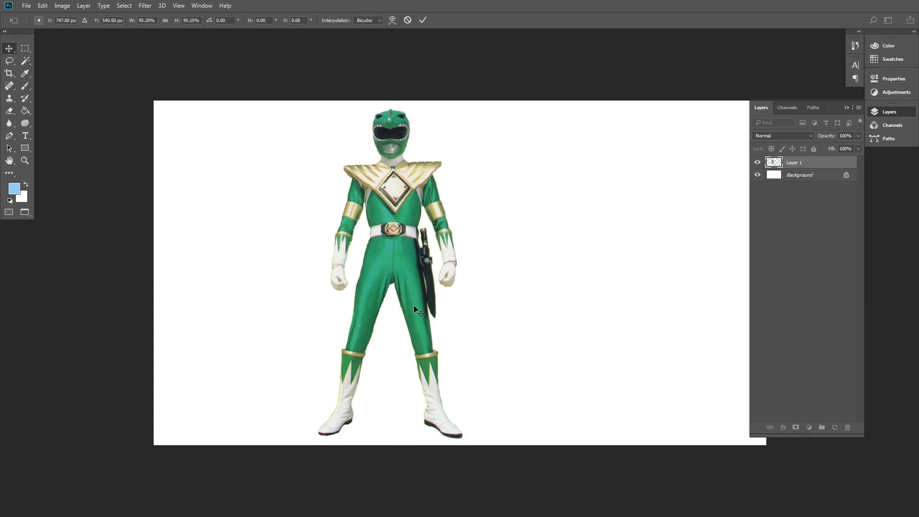
- Commit the figure's transform at about 95.2% scale and hide the Background layer
click(414, 162)
click(413, 162)
click(393, 162)
drag(369, 160, 421, 361)
click(400, 246)
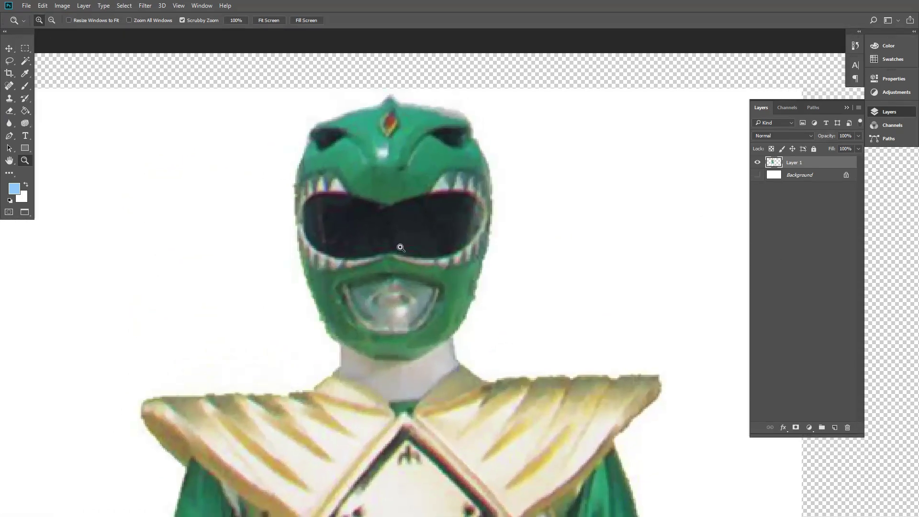
- Select the white area surrounding the green figure on Layer 1 with the Magic Wand
drag(515, 420, 521, 198)
scroll(519, 378, down, 20)
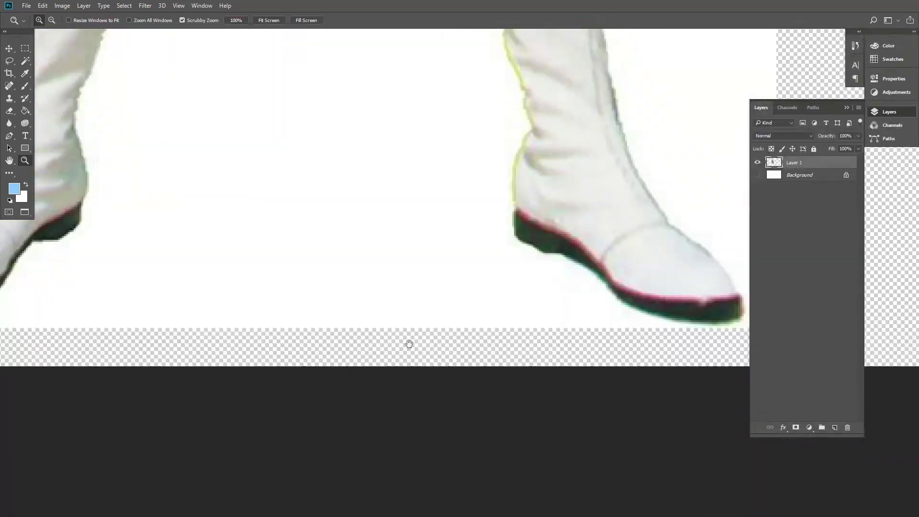
drag(409, 344, 405, 509)
alt+click(392, 266)
alt+click(392, 267)
alt+click(392, 267)
drag(391, 267, 387, 493)
key(w)
click(435, 106)
key(z)
click(390, 109)
drag(370, 122, 386, 228)
scroll(395, 247, down, 14)
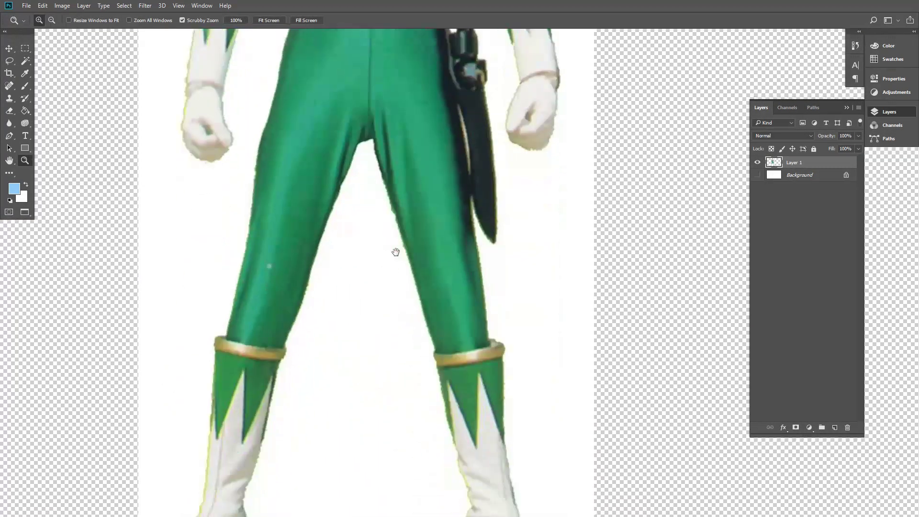
drag(295, 249, 322, 191)
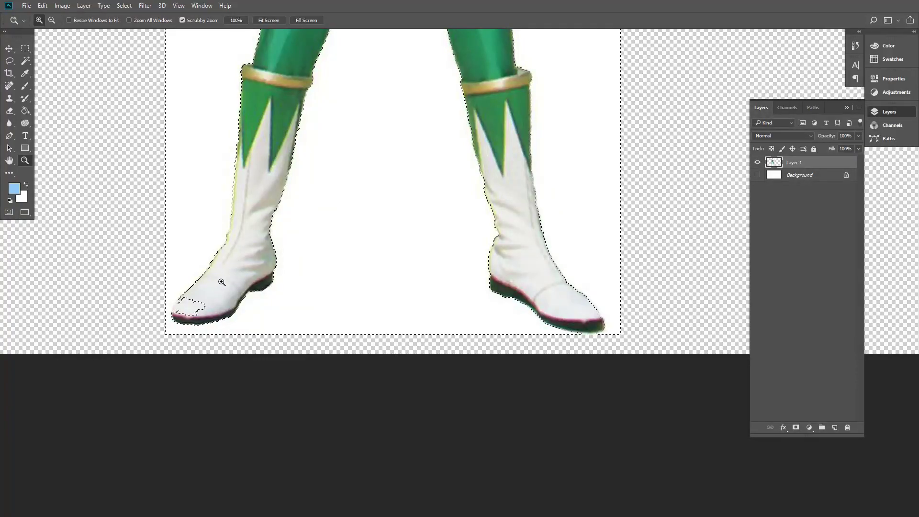
- Exclude the wrongly selected patch on the toe of the white boot from the selection with the Lasso
key(ctrl+shift+i)
key(l)
drag(187, 298, 178, 299)
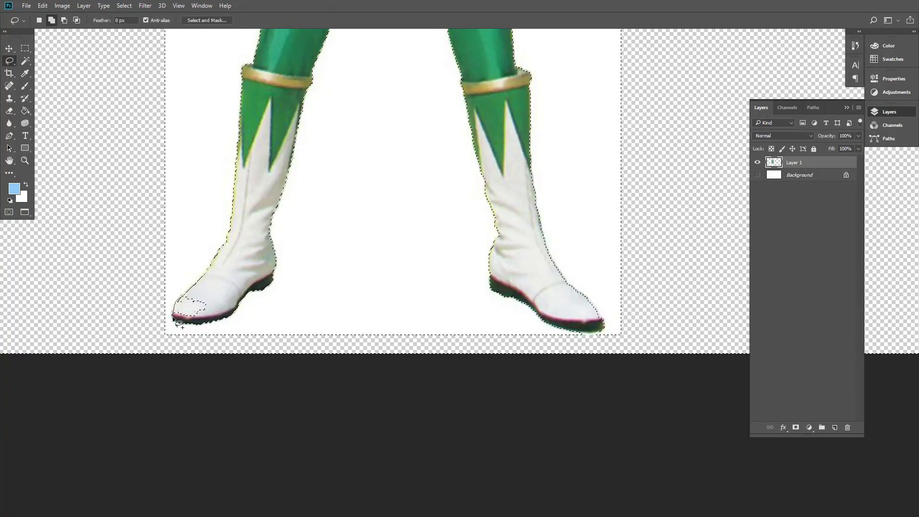
- Delete the selected white surroundings from Layer 1 and clear the selection
drag(379, 62, 357, 232)
alt+click(356, 231)
drag(375, 154, 376, 292)
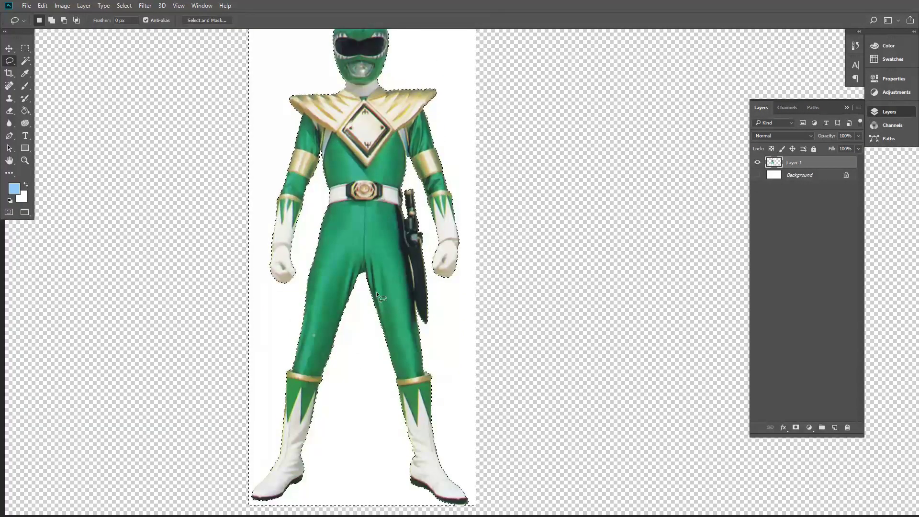
key(Delete)
key(ctrl+d)
- Fill the Background layer with the light blue foreground colour and make it visible
key(alt+bracketleft)
click(26, 111)
click(471, 210)
click(461, 200)
click(757, 175)
click(576, 192)
- Outline the narrow gap between the thigh and the sheathed dagger with the Pen tool and delete it from Layer 1
drag(354, 335, 385, 262)
ctrl+click(392, 230)
mouse_move(393, 230)
mouse_down()
mouse_move(403, 400)
mouse_move(365, 364)
mouse_up()
click(453, 285)
drag(483, 280, 454, 262)
key(p)
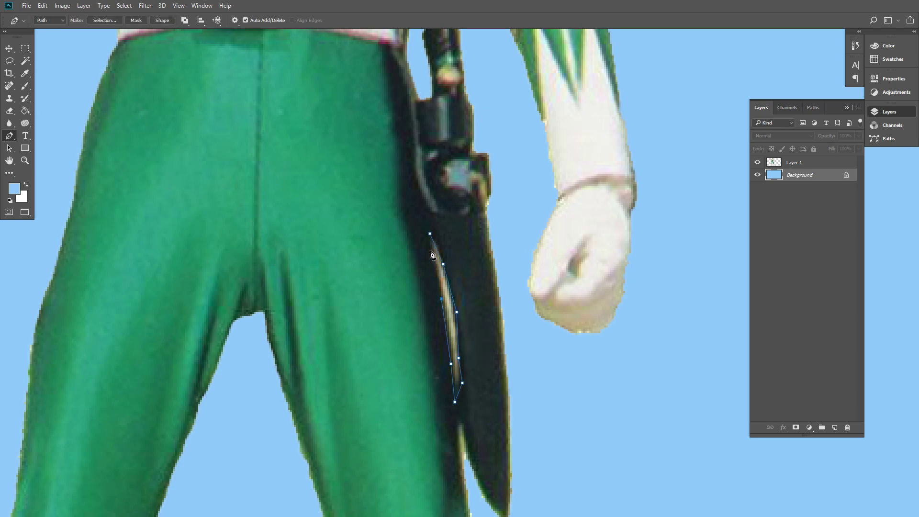
key(Delete)
click(531, 165)
click(798, 164)
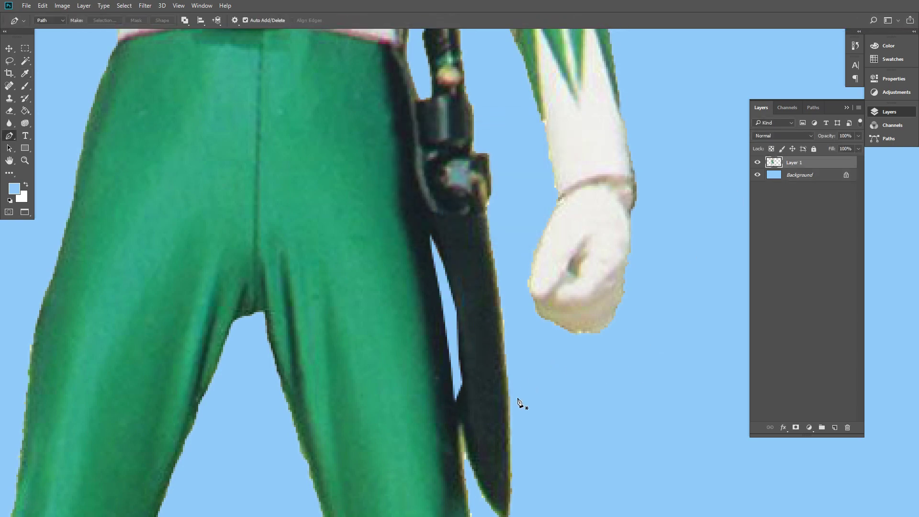
- Outline the lower gap between the leg and the dagger's tip with the Pen tool and delete it
scroll(525, 384, down, 3)
click(555, 488)
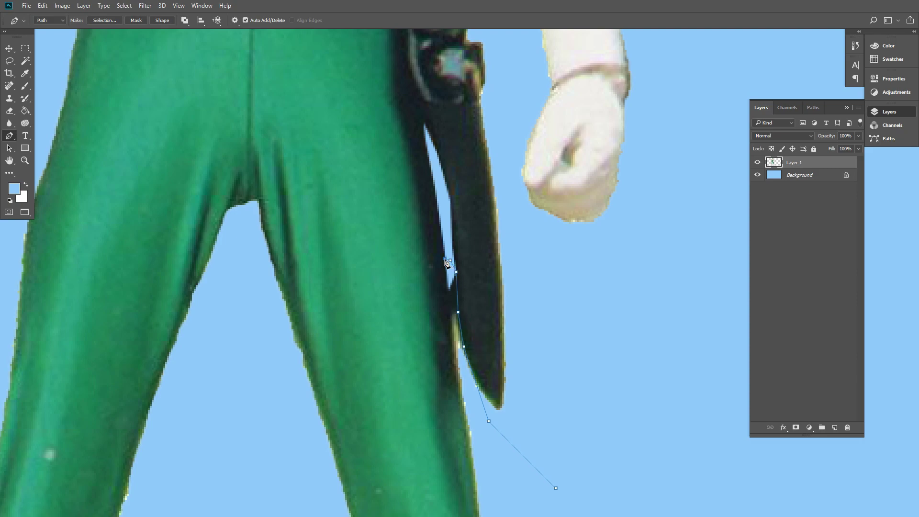
key(ctrl+d)
- Cut the small openings in both fists out of Layer 1 with Pen tool outlines
drag(363, 289, 322, 306)
drag(106, 165, 140, 186)
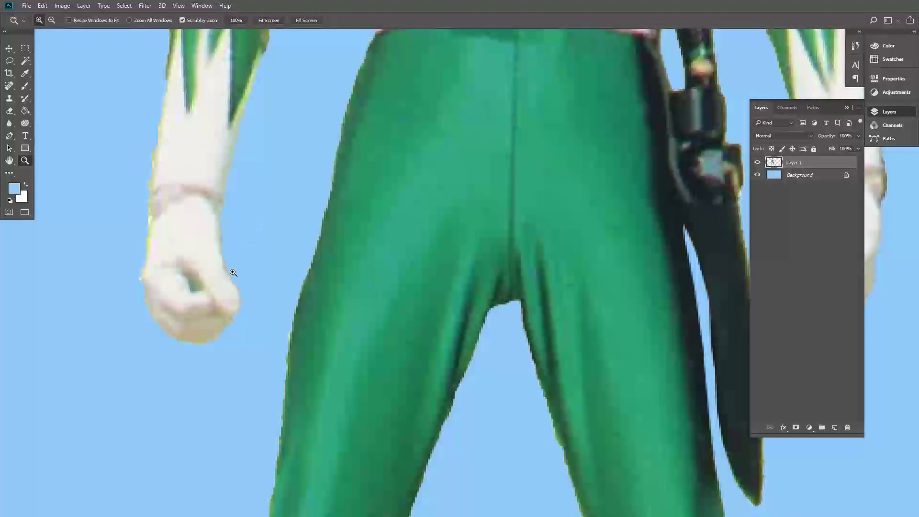
key(p)
key(Escape)
drag(190, 276, 541, 256)
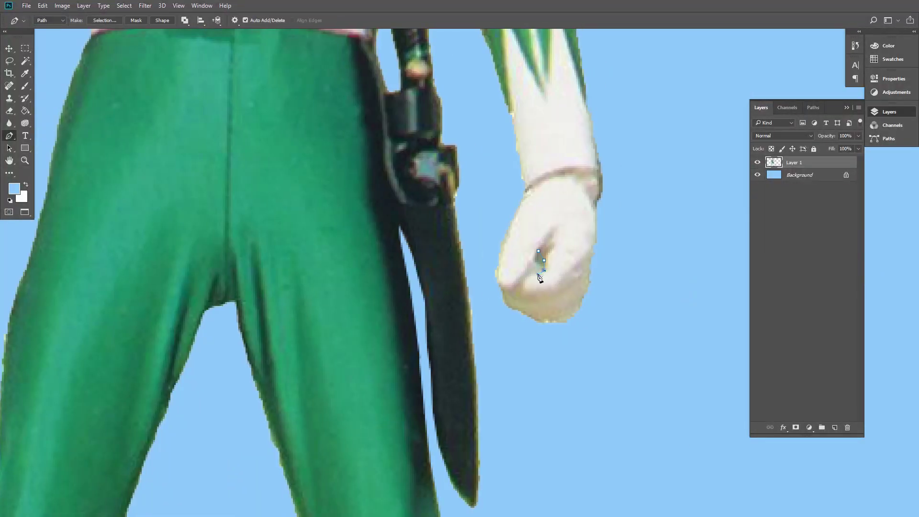
scroll(540, 258, down, 6)
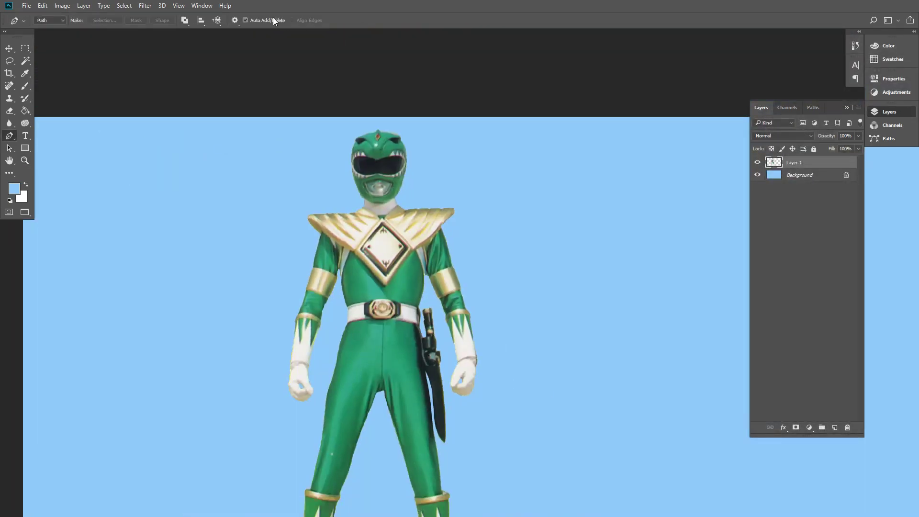
- Move the cut-out figure to the canvas's left edge and adjust it with Free Transform
key(v)
drag(373, 223, 373, 209)
key(ctrl+minus)
drag(492, 272, 582, 212)
key(z)
click(489, 255)
alt+click(489, 255)
key(v)
drag(495, 258, 343, 268)
key(ctrl+t)
key(Return)
key(z)
click(333, 207)
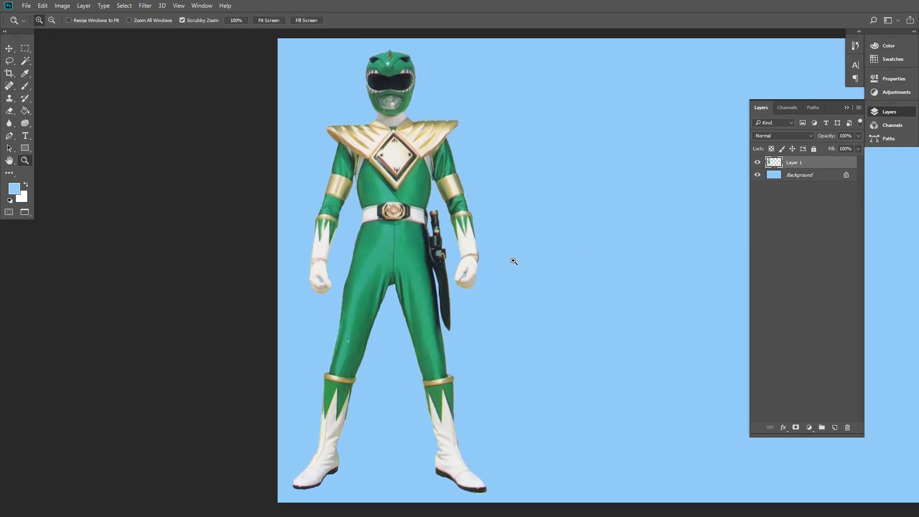
- Raise the figure's colour saturation with Hue/Saturation and strengthen its contrast with Levels
key(ctrl+u)
drag(744, 158, 759, 164)
key(Return)
key(ctrl+l)
drag(674, 201, 678, 205)
key(Return)
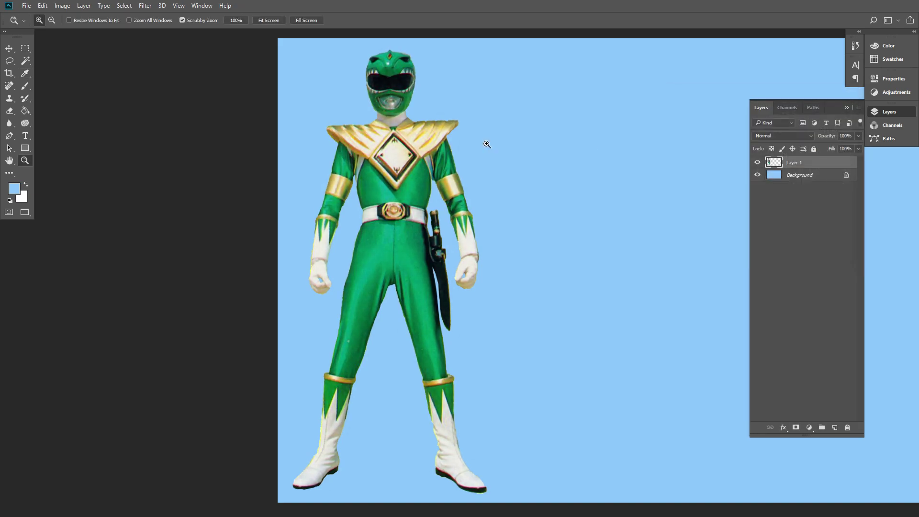
- Bring the second green ranger image into the canvas and scale it to match beside the first figure
drag(509, 189, 278, 192)
click(203, 6)
mouse_move(274, 18)
click(326, 62)
key(v)
drag(675, 191, 341, 122)
key(f)
key(ctrl+t)
drag(438, 319, 557, 476)
key(Return)
- Delete the white areas around the second figure, beside its arms and between its legs using the Magic Wand
key(w)
click(445, 117)
key(Delete)
click(358, 105)
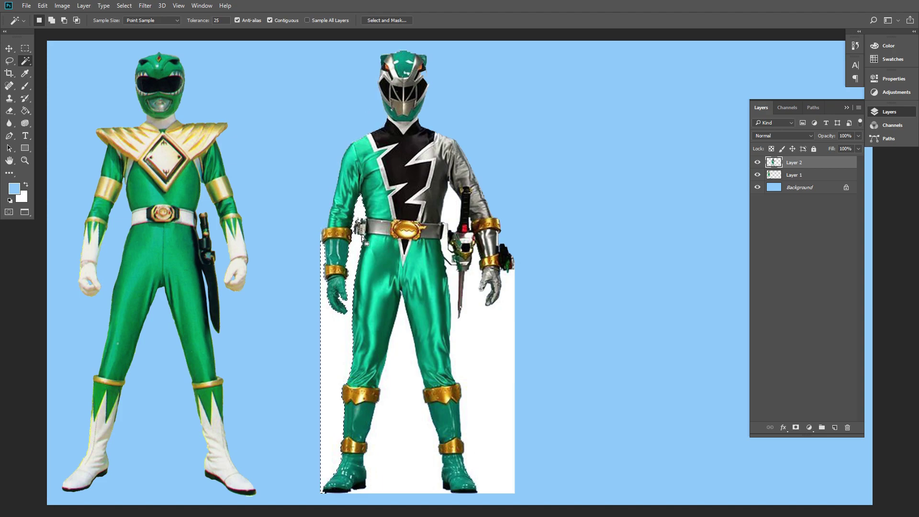
key(Delete)
click(452, 216)
key(Delete)
click(410, 381)
key(Delete)
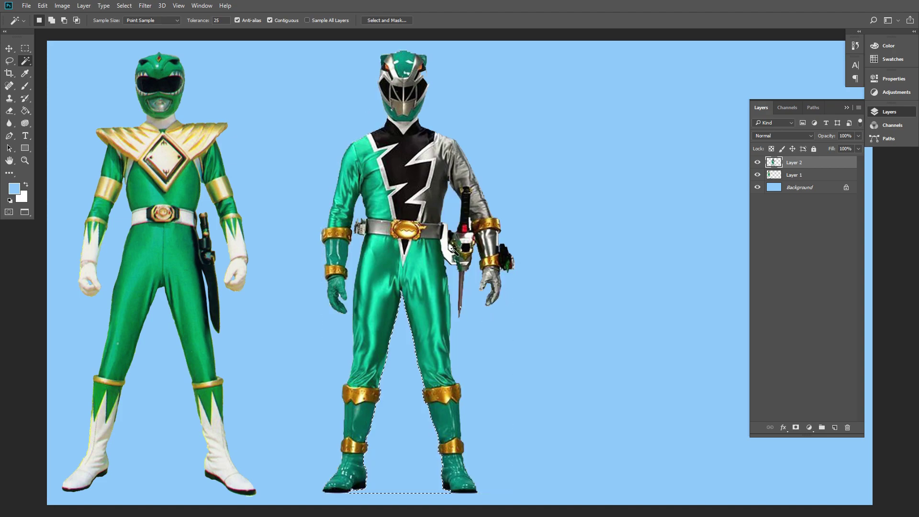
- Try to pick out the leftover white slits around the second figure's belt and sword with the Magic Wand
key(z)
click(413, 263)
key(w)
click(403, 265)
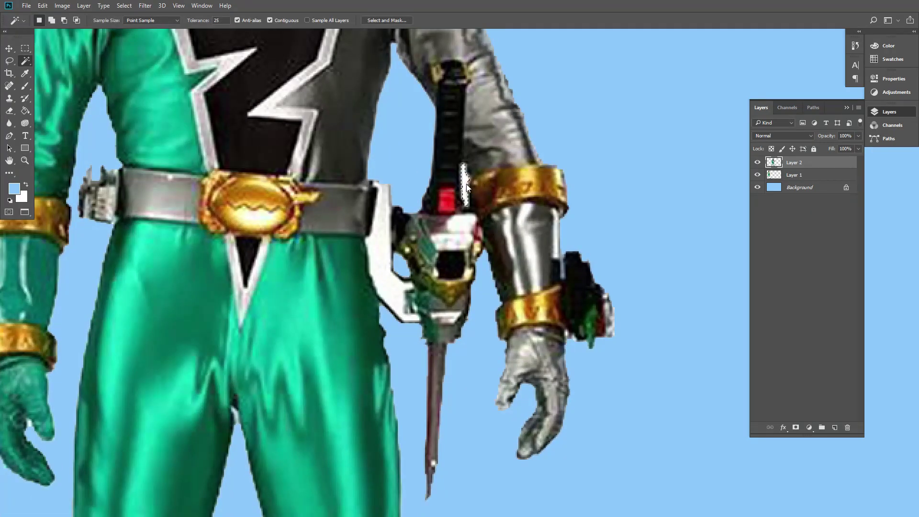
key(ctrl+d)
key(z)
alt+click(366, 239)
key(w)
key(z)
alt+click(363, 234)
alt+click(364, 235)
key(w)
- Undo the latest background deletions on the second figure
key(ctrl+alt+z)
key(ctrl+alt+z)
key(ctrl+alt+z)
key(ctrl+alt+z)
key(ctrl+alt+z)
key(ctrl+alt+z)
key(ctrl+alt+z)
key(ctrl+alt+z)
key(ctrl+alt+z)
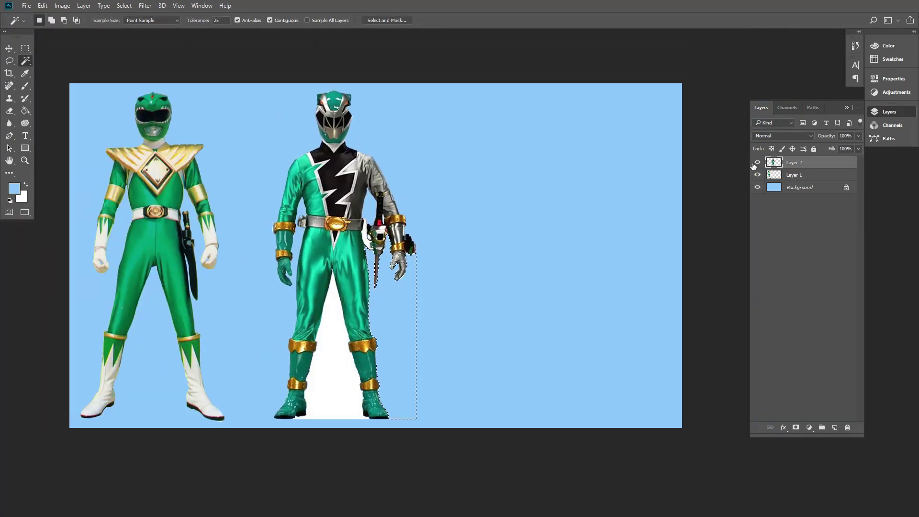
- Try a Pen tool selection beside the second figure's wrist cuff and undo the background removal
key(z)
click(340, 219)
click(340, 219)
key(Delete)
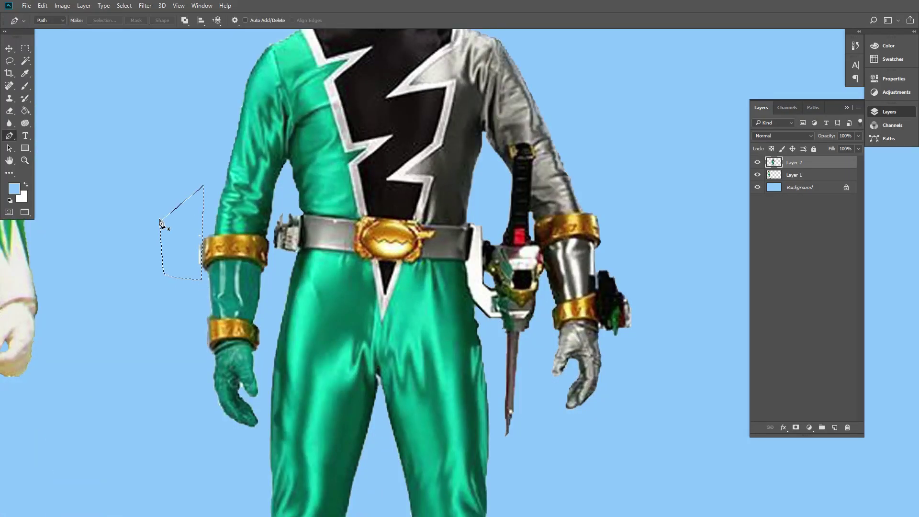
drag(380, 152, 341, 302)
alt+click(374, 243)
key(p)
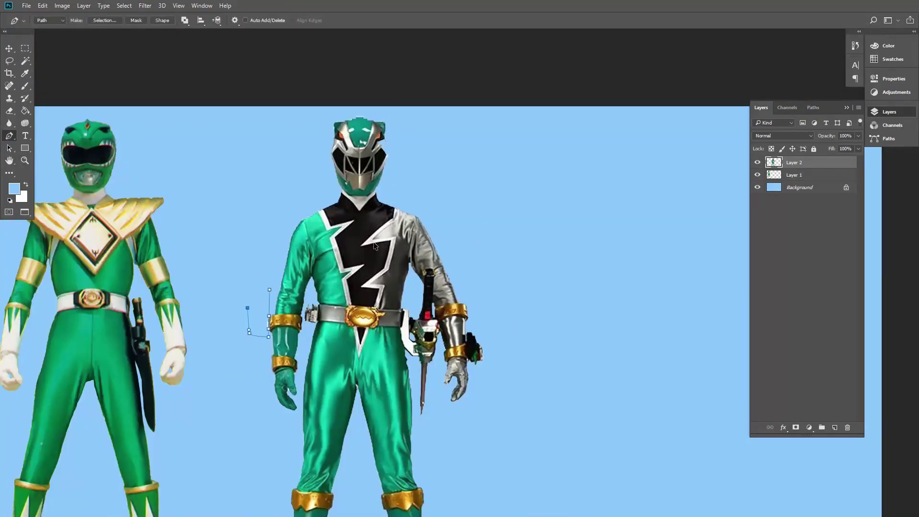
key(ctrl+z)
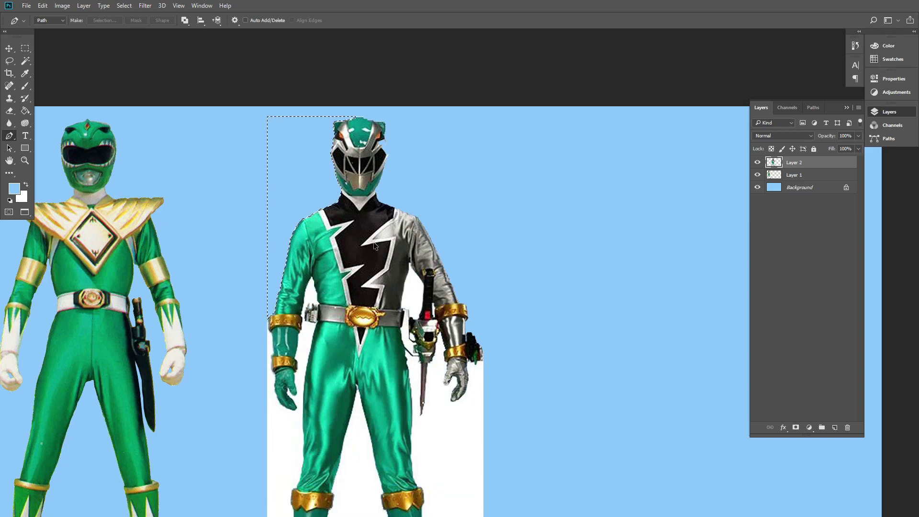
- Sample the grey from the edge of the second figure's helmet as the foreground colour
key(z)
drag(376, 154, 423, 189)
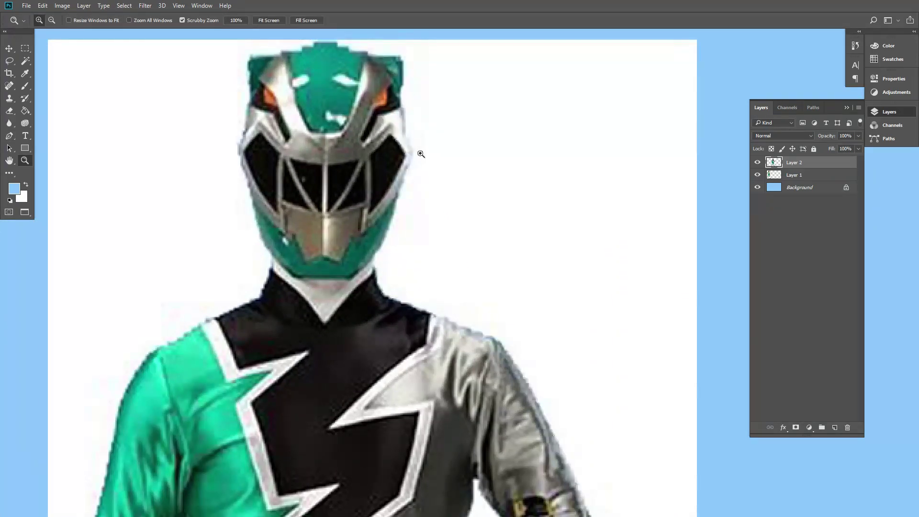
click(420, 154)
key(i)
click(409, 151)
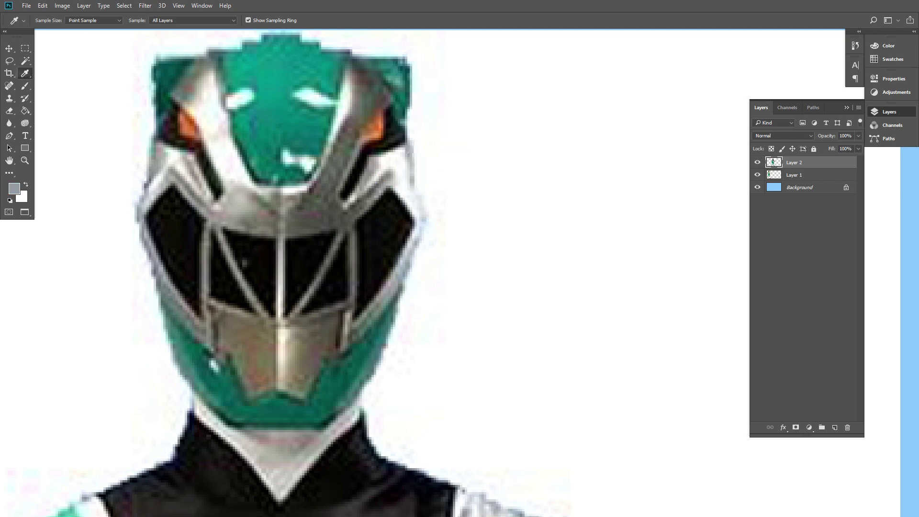
- Shrink the Brush to 2 px for painting along the helmet's pale edge
key(b)
key(bracketleft)
key(bracketleft)
key(bracketleft)
key(bracketleft)
key(bracketleft)
key(bracketleft)
key(bracketleft)
key(bracketleft)
key(bracketleft)
key(bracketleft)
key(bracketleft)
key(bracketleft)
key(bracketleft)
key(bracketleft)
key(bracketleft)
key(bracketleft)
key(bracketleft)
key(bracketleft)
key(bracketleft)
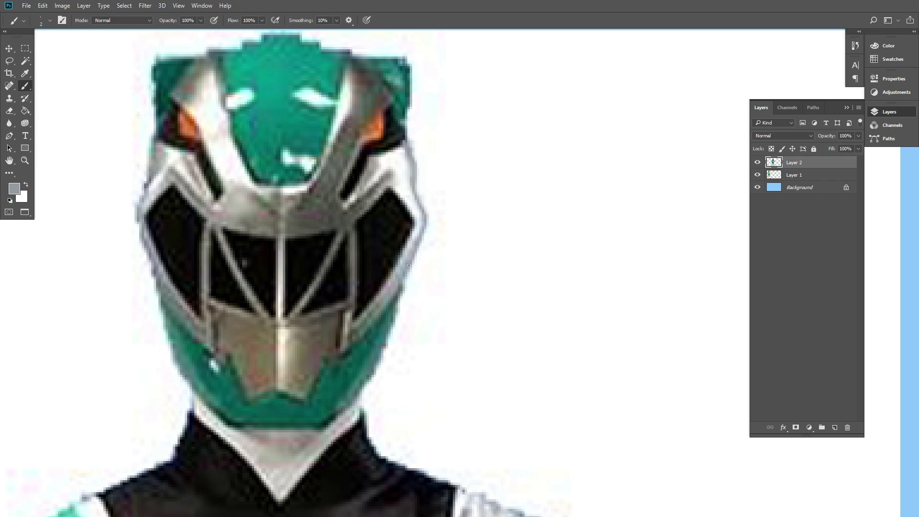
- Select the white areas around the second figure's head and upper body with the Magic Wand and delete them
alt+click(455, 272)
alt+click(454, 272)
key(w)
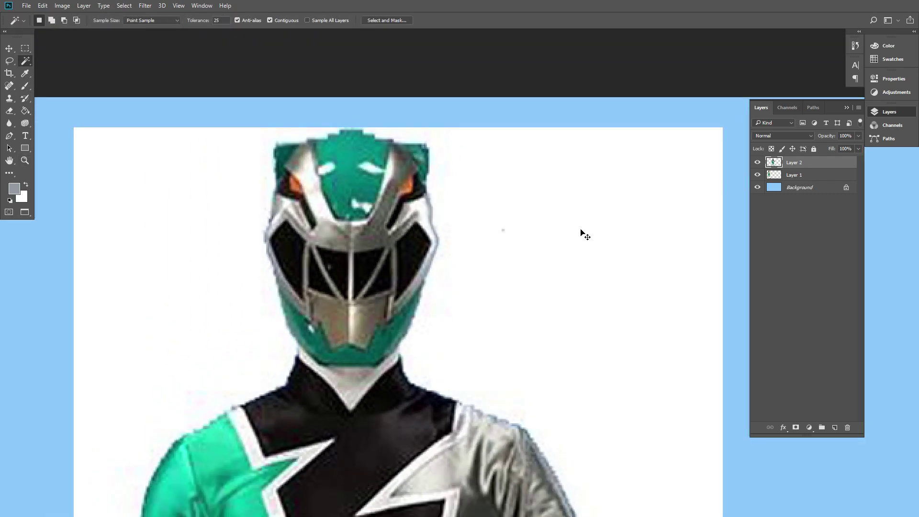
drag(619, 489, 459, 238)
alt+click(459, 238)
alt+click(459, 238)
key(Delete)
click(298, 177)
key(Delete)
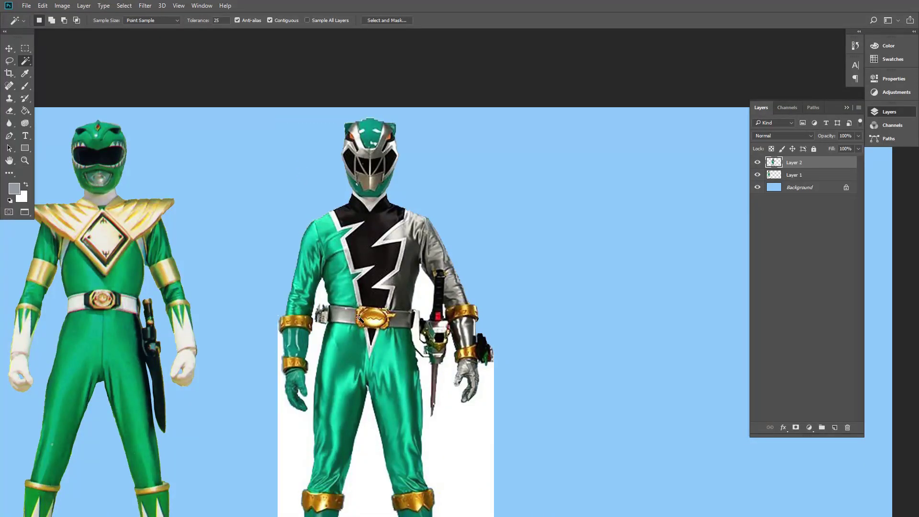
- Delete the remaining white background beside the second figure's arms and around the legs with the Magic Wand
scroll(339, 317, up, 4)
click(301, 271)
key(Delete)
drag(336, 361, 408, 48)
click(468, 196)
key(Delete)
drag(468, 195, 404, 347)
click(404, 347)
key(Delete)
- Delete the white gap between the second figure's torso and the sword hilt with the Magic Wand
drag(389, 272, 426, 409)
click(343, 152)
key(Delete)
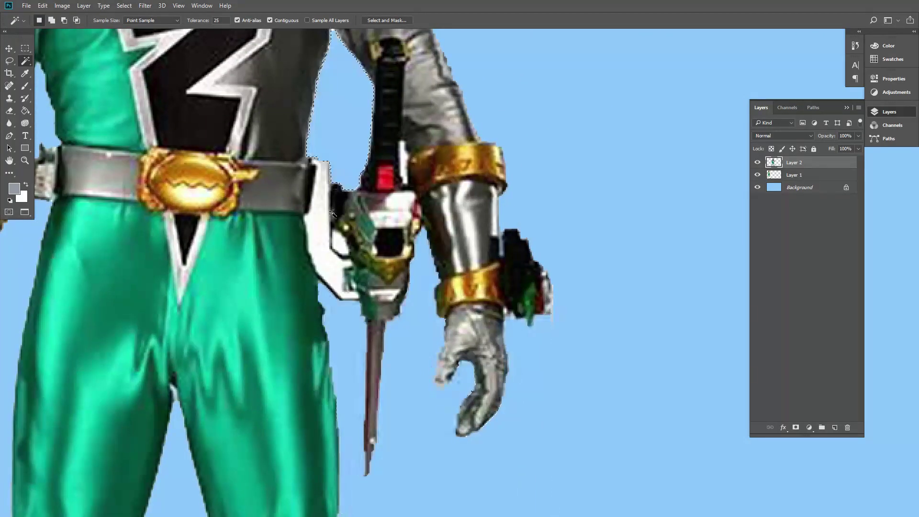
- Outline the stray white specks beside the second figure's green forearm cuff with the Pen tool, remove them and deselect
scroll(221, 170, left, 6)
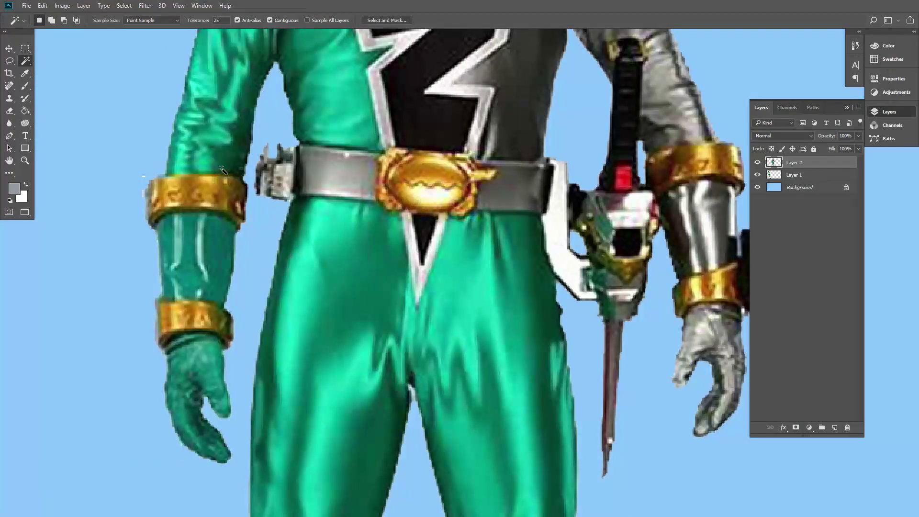
key(p)
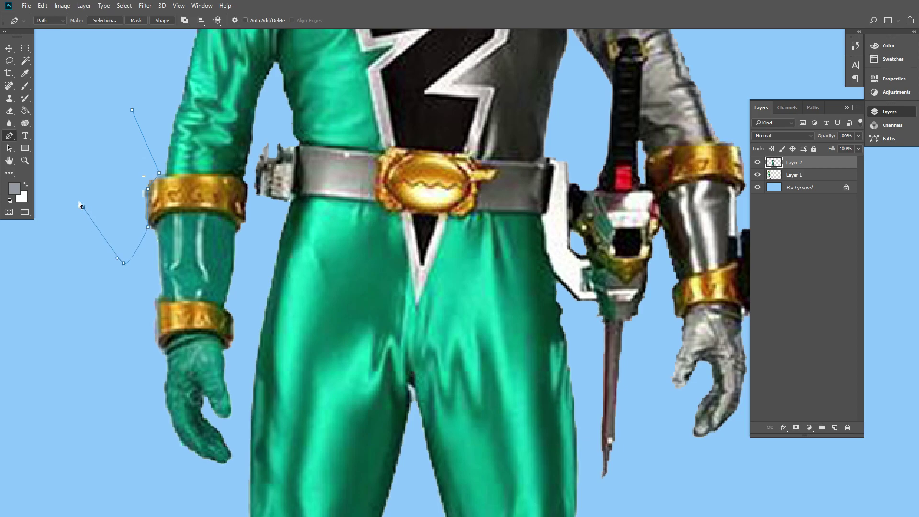
key(ctrl+d)
- Outline the leftover white sliver at the second figure's crotch with the Pen tool, delete it and deselect
alt+click(426, 239)
drag(426, 239, 181, 329)
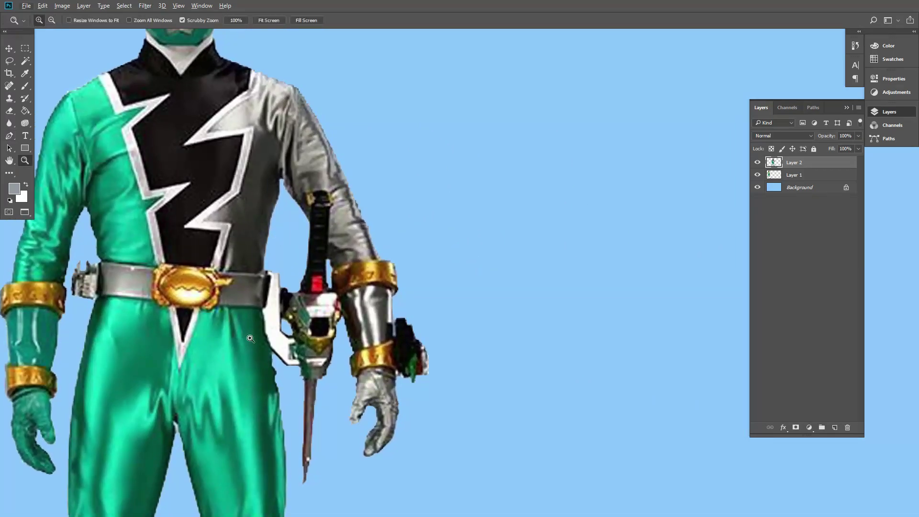
drag(203, 472, 287, 182)
ctrl+click(287, 183)
key(p)
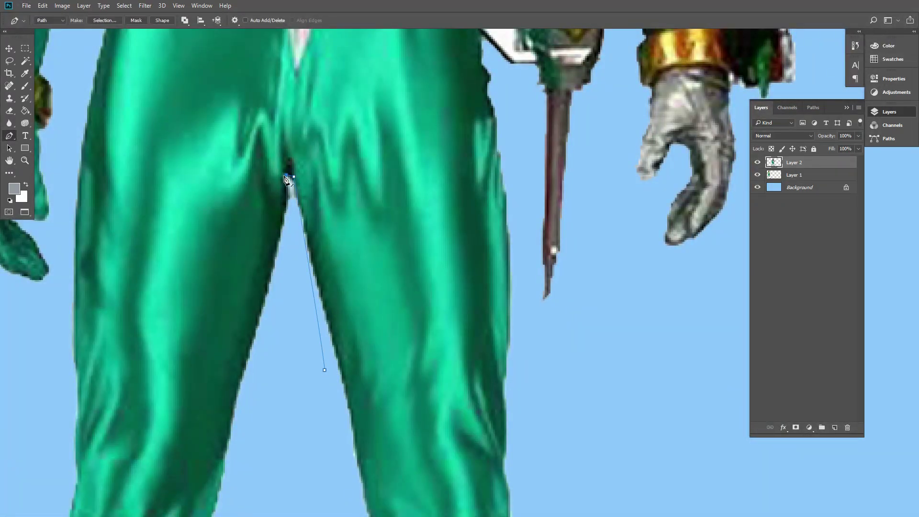
key(Delete)
key(ctrl+d)
- Check the cutout edges, fit the canvas in view and add an empty layer directly above the Background
drag(420, 207, 361, 211)
drag(361, 210, 367, 229)
drag(231, 118, 389, 211)
drag(708, 244, 383, 214)
click(269, 21)
click(798, 189)
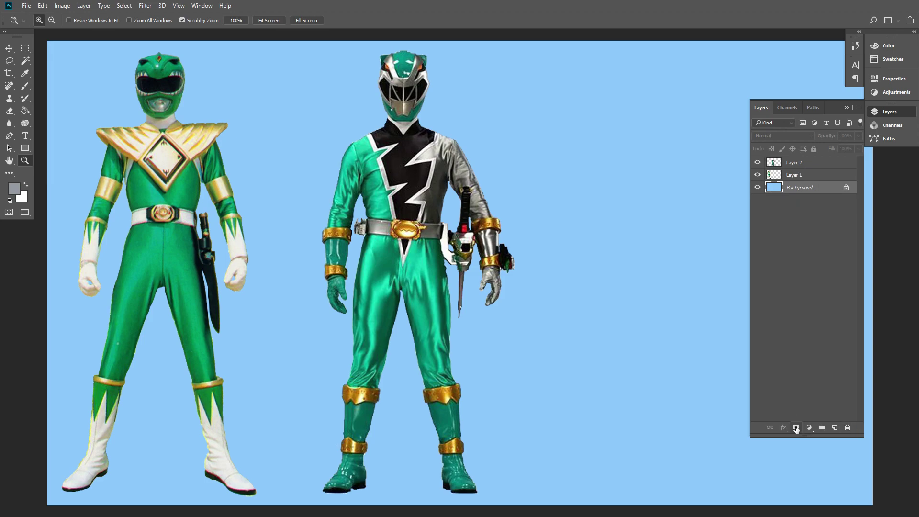
key(v)
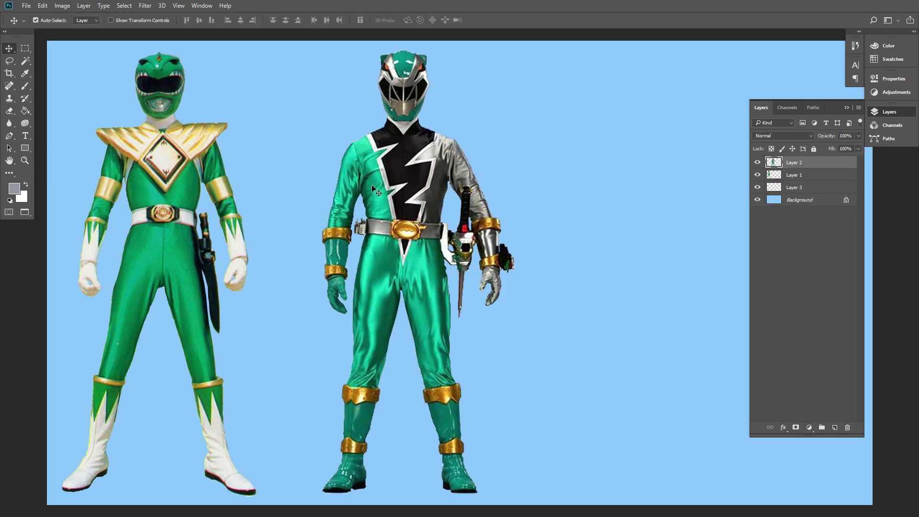
- Add a black "+" text in Arial Black 18 pt between the two figures
key(ctrl+minus)
key(t)
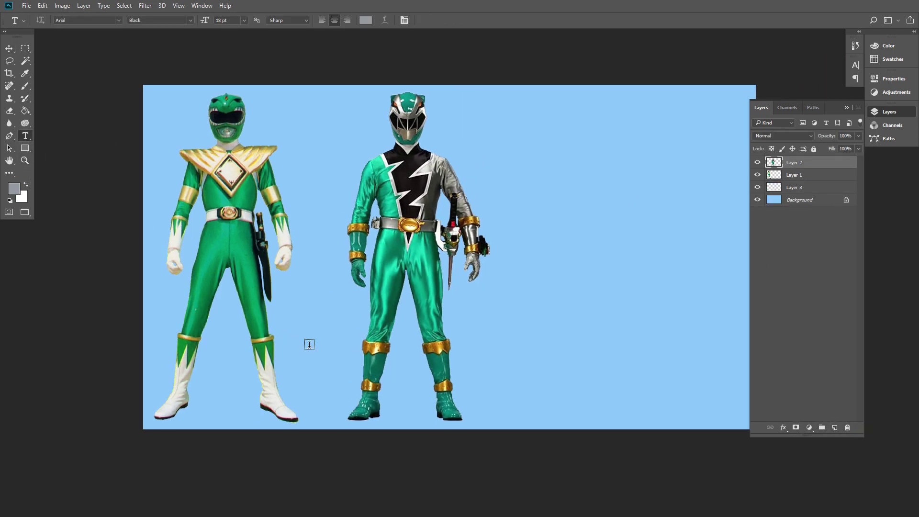
click(310, 340)
click(365, 20)
key(Return)
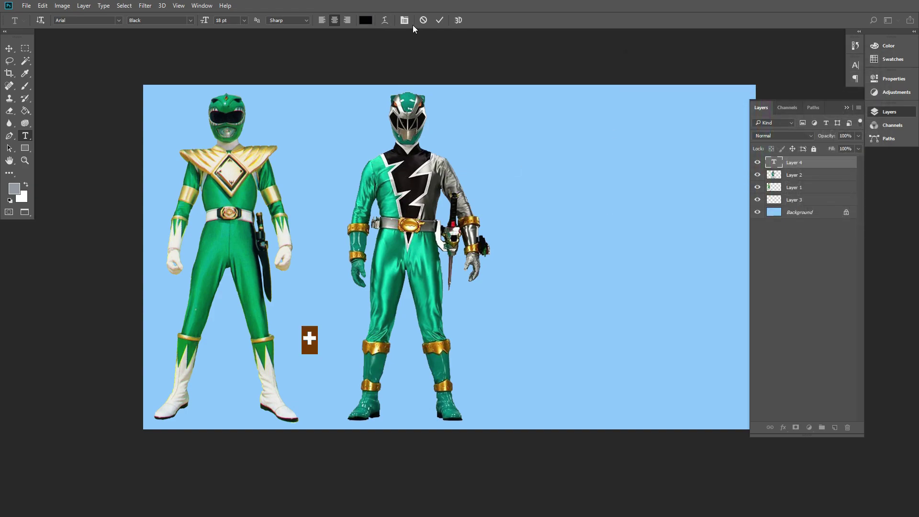
- Duplicate the Background layer and fill the copy with white
click(794, 215)
click(22, 113)
key(x)
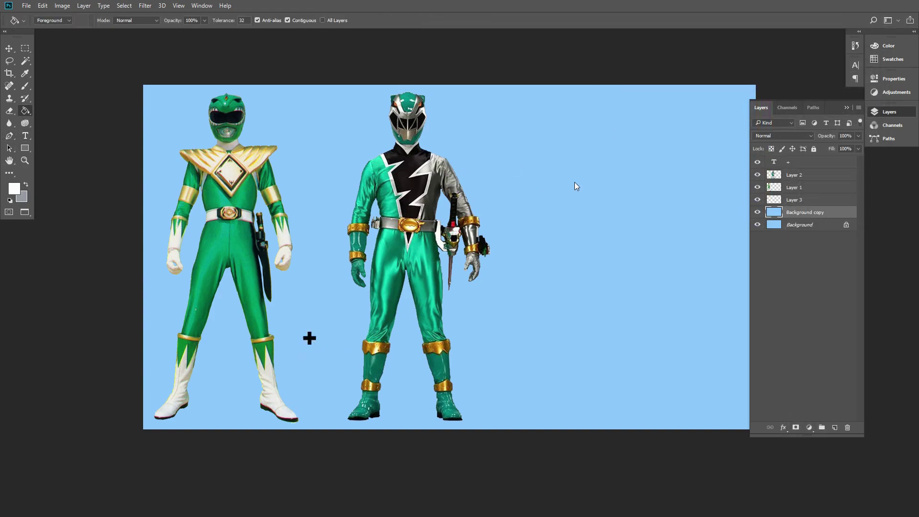
click(576, 185)
- Move the second figure further from the first and enlarge the plus sign to fill the space between them
key(v)
drag(430, 206, 467, 206)
click(310, 339)
key(ctrl+t)
drag(324, 323, 369, 219)
drag(341, 279, 336, 250)
key(Return)
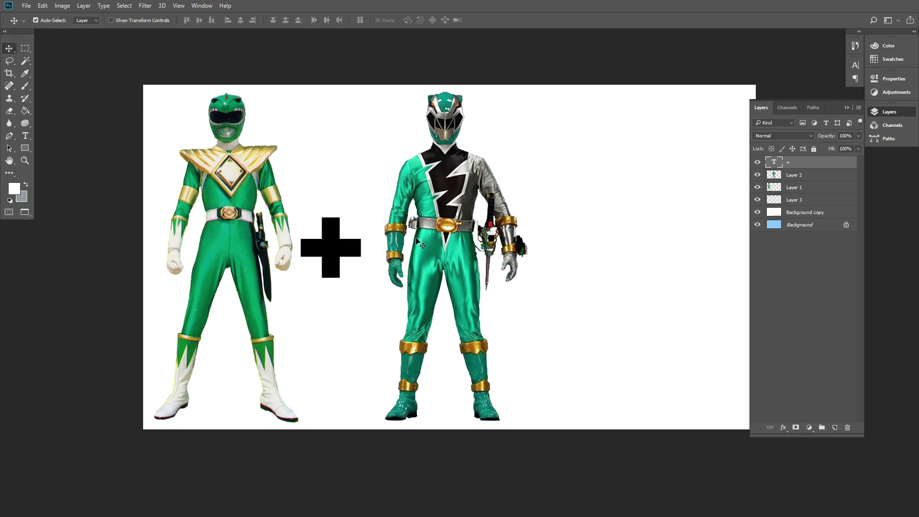
- Shift the second figure slightly toward the plus sign and place a duplicate of the first figure as a third figure
click(435, 243)
drag(436, 243, 424, 243)
drag(243, 195, 700, 196)
- Add a black "=" text below the plus sign and enlarge it
click(340, 253)
key(t)
click(323, 380)
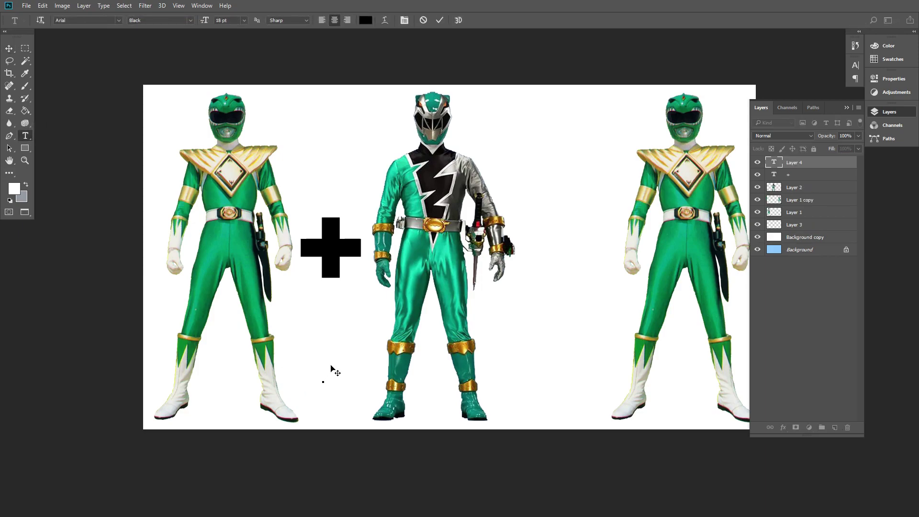
key(ctrl+t)
drag(331, 360, 393, 252)
key(Return)
- Place the equals sign between the second and third figures and reduce its size to fit the gap
drag(689, 208, 601, 224)
key(v)
click(618, 227)
drag(275, 321, 475, 251)
key(ctrl+t)
drag(533, 273, 495, 275)
key(Return)
drag(370, 212, 379, 212)
- Scale the plus sign to 113.95% and lower it slightly between the first two figures
click(257, 268)
key(ctrl+t)
drag(297, 211, 312, 196)
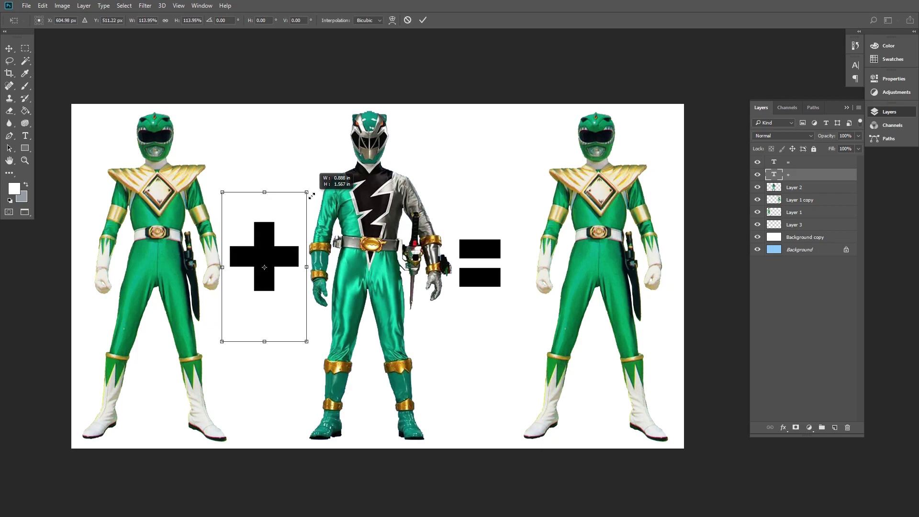
drag(274, 277, 276, 285)
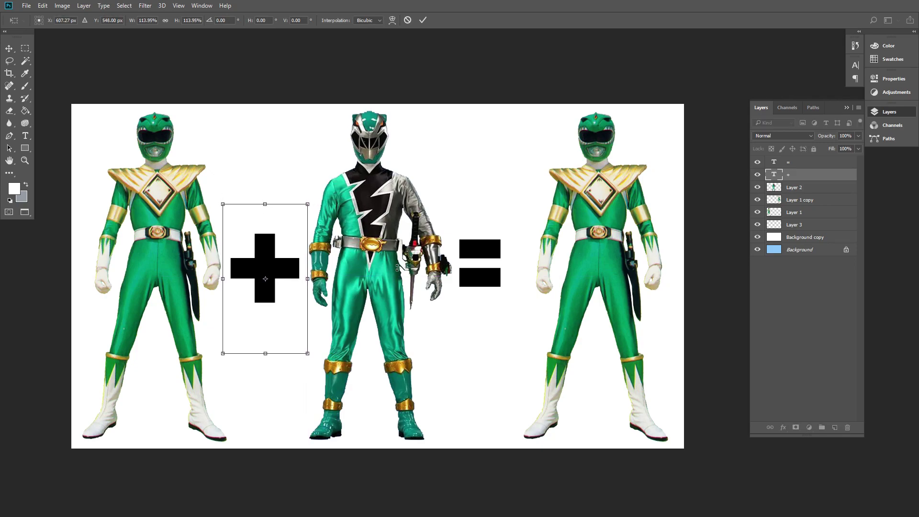
key(Return)
- Stretch the equals sign taller and wider and nudge it toward the third figure
click(479, 249)
key(ctrl+t)
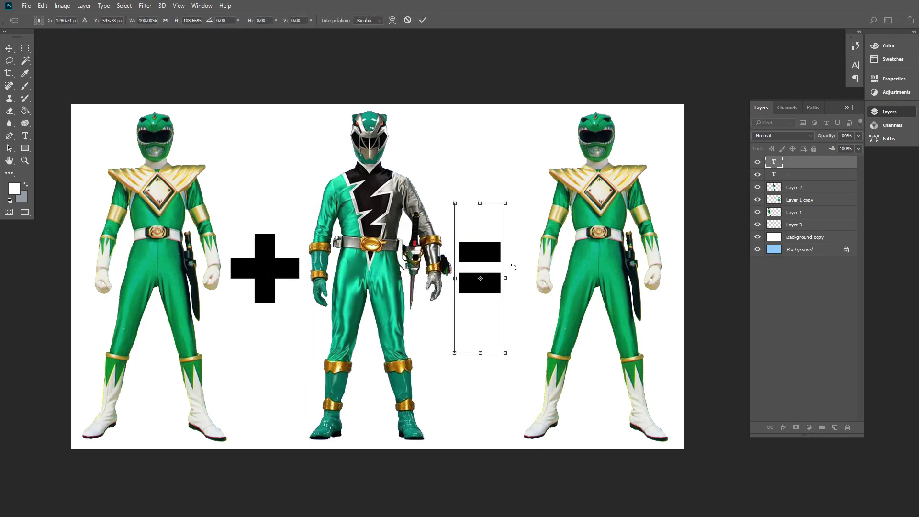
key(Right)
key(Right)
key(Right)
key(Right)
key(Right)
key(Right)
key(Return)
- Nudge the third figure slightly toward the equals sign, then select the first figure's layer
click(580, 268)
key(Left)
key(Left)
key(Left)
key(Left)
key(Left)
key(Left)
click(175, 185)
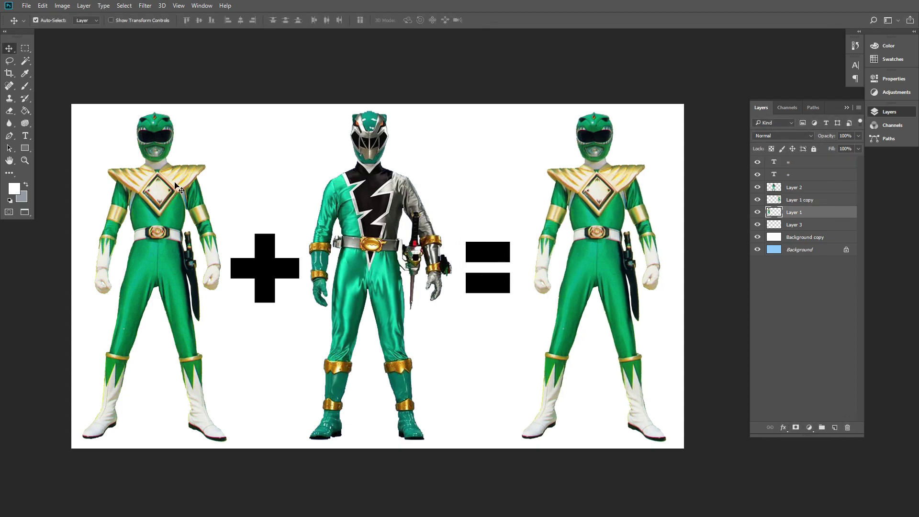
- Examine the full layout and the costume details of all three figures up close
key(z)
click(271, 20)
click(888, 112)
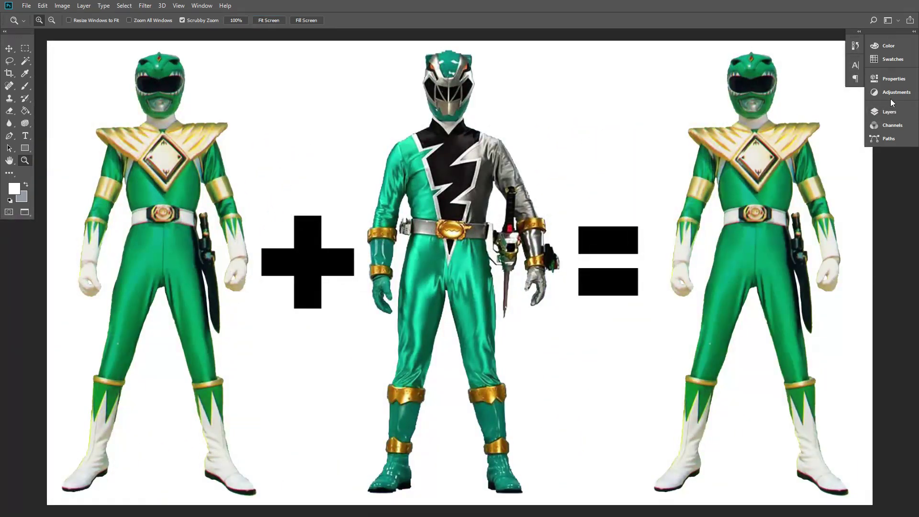
drag(94, 63, 377, 299)
drag(475, 404, 489, 123)
drag(515, 402, 555, 124)
drag(838, 291, 76, 297)
drag(466, 211, 443, 497)
drag(603, 110, 609, 382)
drag(562, 236, 562, 427)
scroll(562, 426, up, 6)
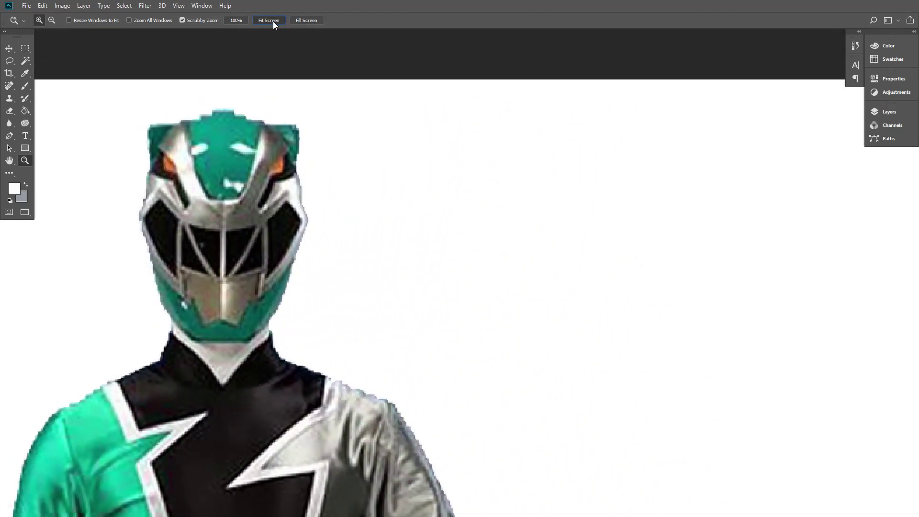
click(269, 20)
double_click(549, 389)
drag(669, 86, 365, 488)
drag(388, 275, 483, 292)
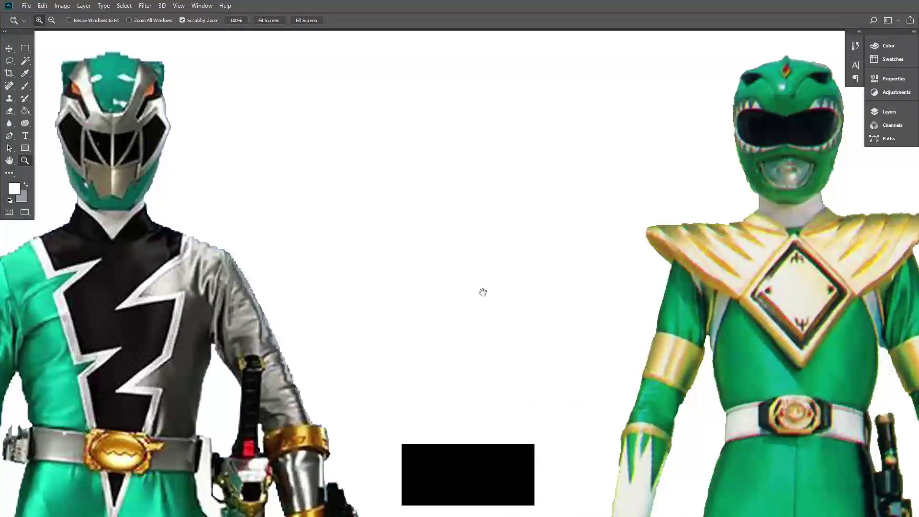
scroll(347, 320, down, 15)
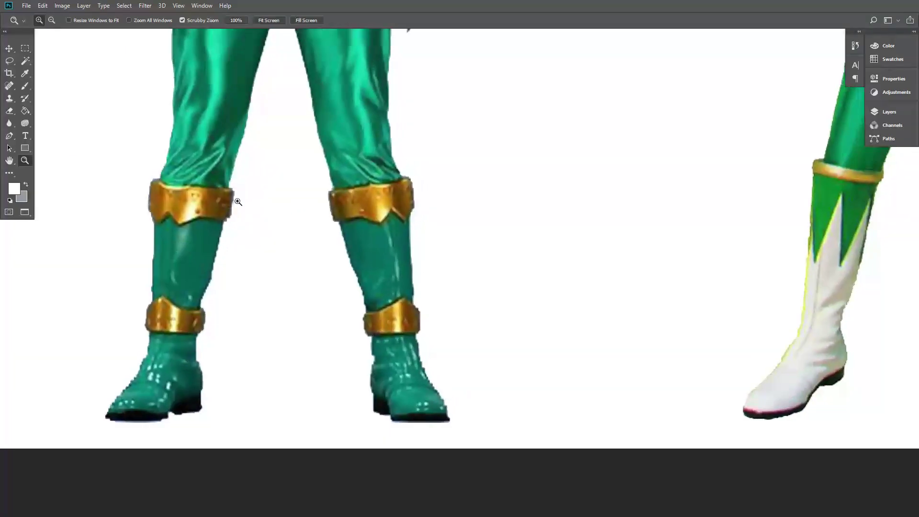
- Outline the gold cuff below the second figure's knee with the Pen tool and copy it to a new layer
click(236, 202)
key(v)
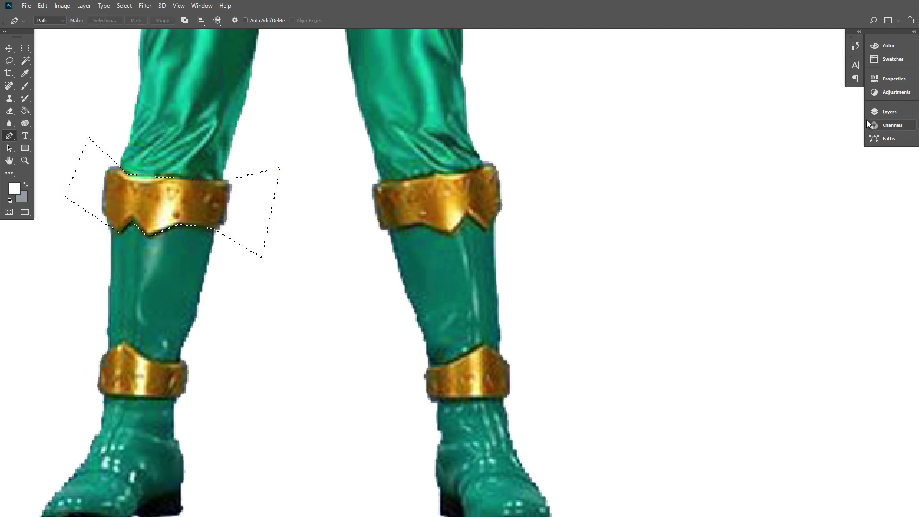
click(883, 113)
key(v)
click(173, 266)
key(ctrl+j)
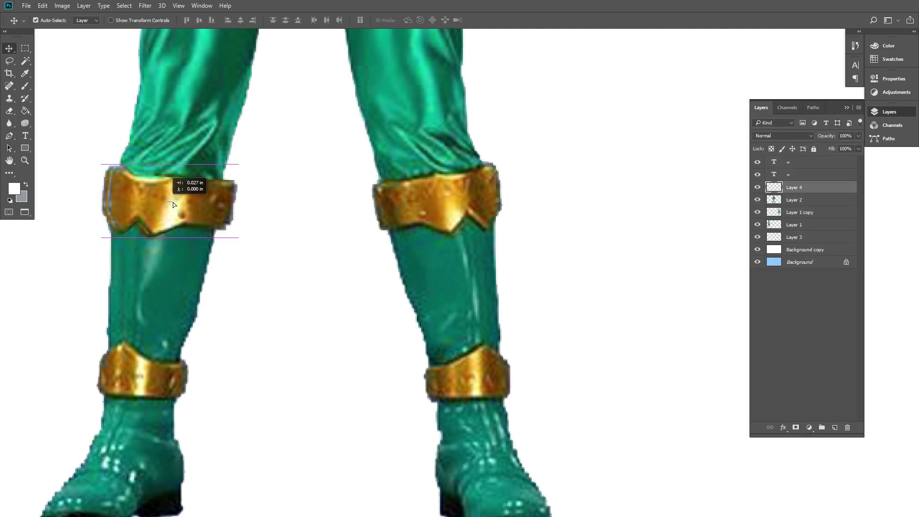
- Move the copied gold cuff onto the top of the third figure's nearer boot
drag(152, 203, 579, 208)
alt+click(584, 258)
alt+click(585, 259)
drag(595, 257, 492, 233)
ctrl+click(528, 246)
- Rotate the gold cuff slightly clockwise and nudge it until it covers the boot's original yellow band
key(ctrl+t)
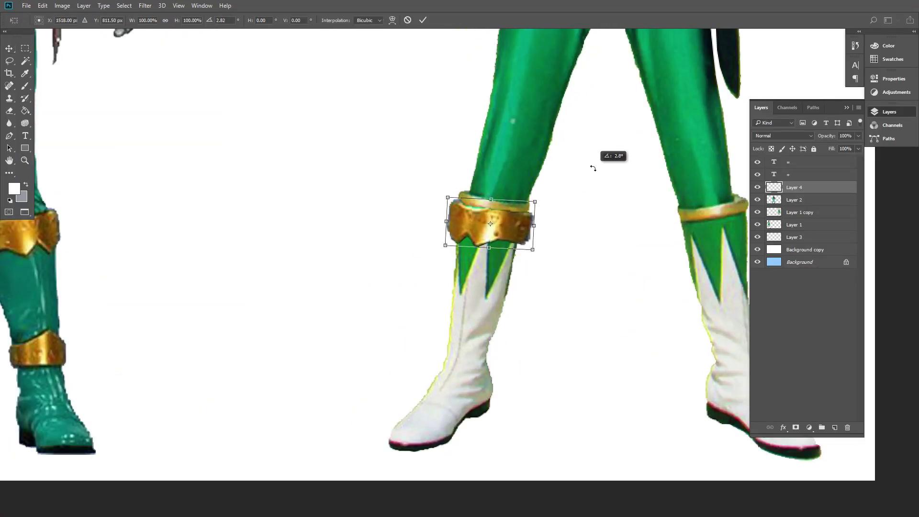
key(shift+Up)
key(shift+Up)
key(Down)
key(Down)
key(Down)
key(Down)
key(Down)
key(Down)
key(Down)
key(Down)
key(Down)
key(Down)
key(Down)
key(Down)
key(Down)
key(Down)
key(Down)
drag(583, 170, 587, 172)
key(Up)
key(Up)
key(Up)
key(Up)
key(Up)
key(Up)
key(Right)
key(Right)
key(Return)
- Narrow the gold cuff from both sides to fit the width of the third figure's leg
key(ctrl+t)
drag(447, 210, 451, 209)
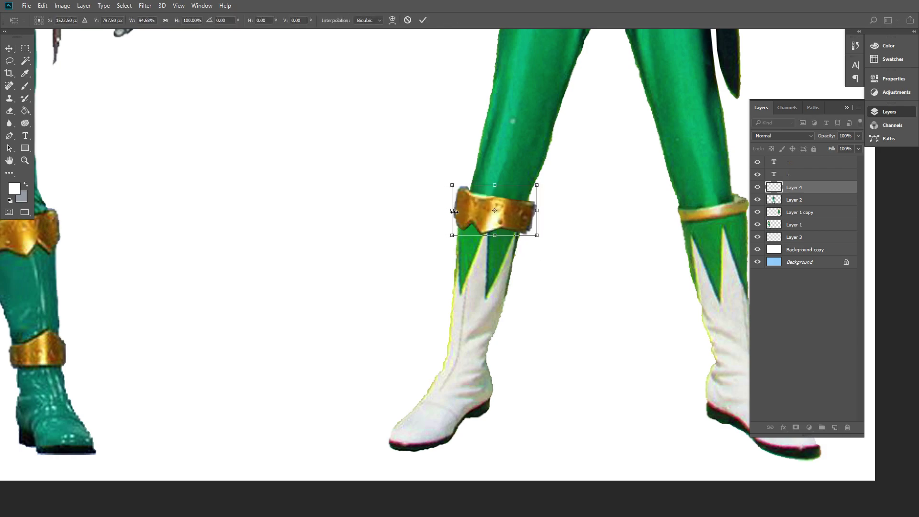
drag(535, 210, 533, 210)
key(Return)
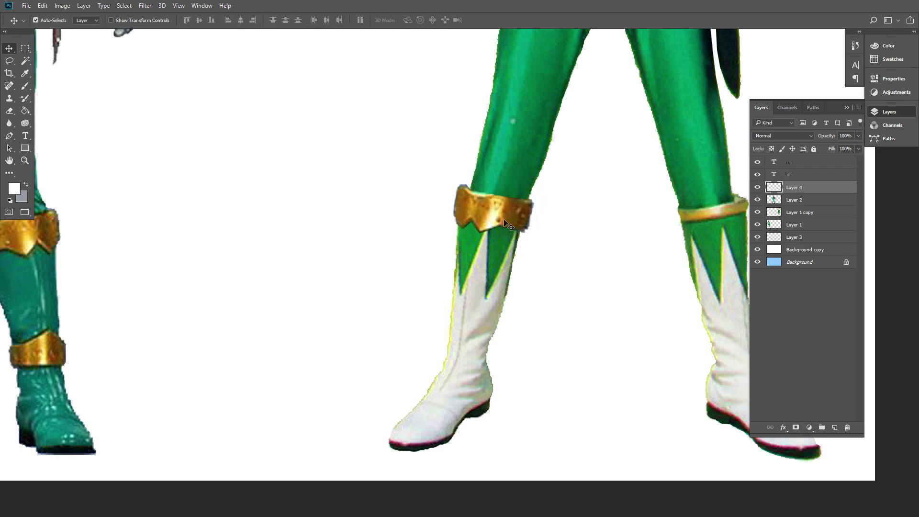
- Duplicate the gold cuff, flip it horizontally, and fit it over the band on the third figure's other boot
key(ctrl+j)
key(ctrl+t)
right_click(494, 216)
click(507, 357)
drag(457, 228, 627, 214)
scroll(674, 227, right, 3)
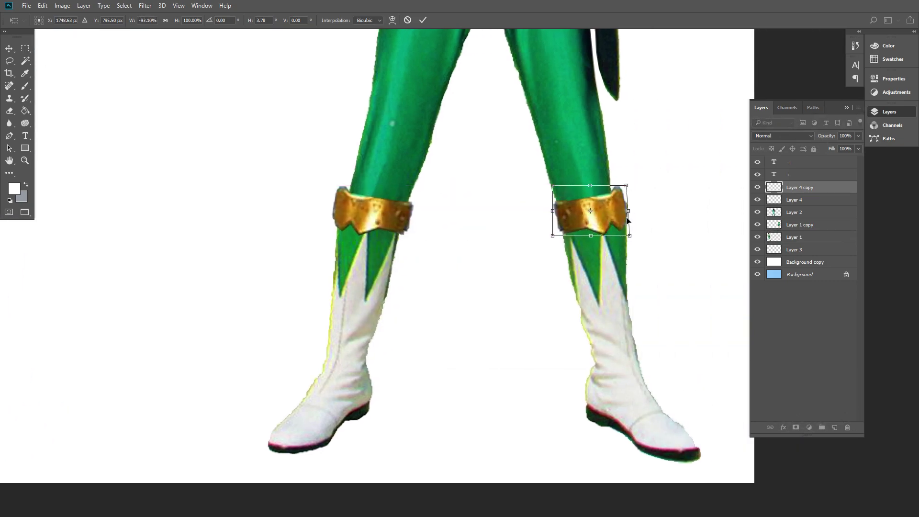
drag(630, 211, 629, 211)
key(Return)
- Outline the gold ankle cuff on the middle figure's left boot with the Pen tool and copy it to its own layer
alt+click(334, 269)
alt+click(334, 268)
drag(319, 299, 349, 297)
ctrl+click(164, 289)
drag(165, 289, 266, 285)
key(p)
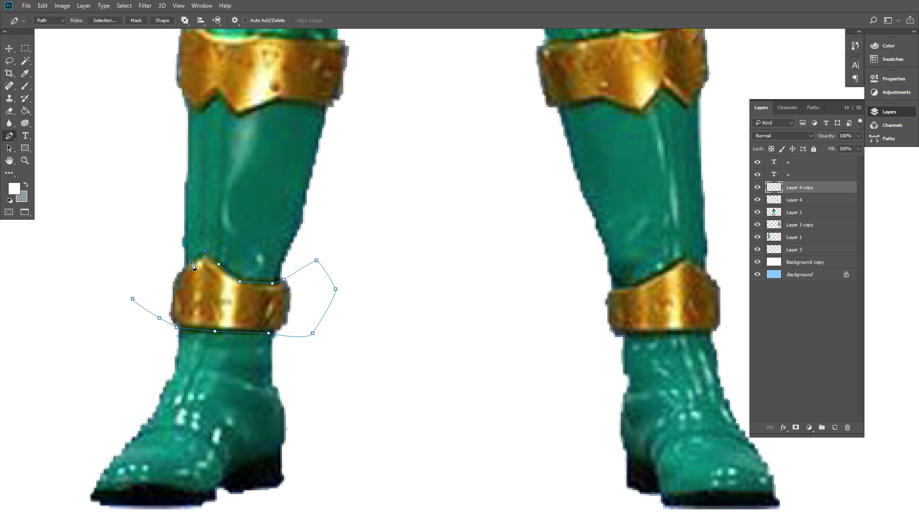
click(252, 303)
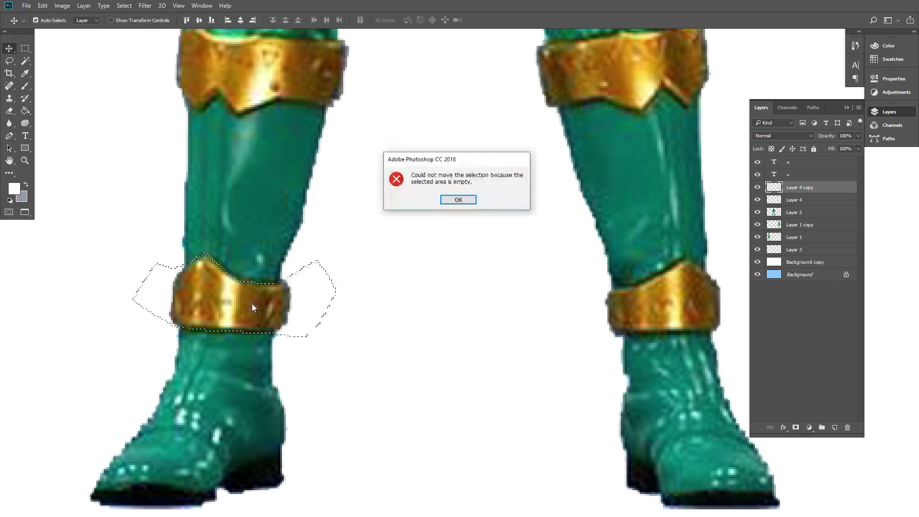
key(Return)
click(230, 219)
key(ctrl+j)
- Move the copied ankle cuff onto the third figure's left boot and transform it to fit around the ankle
drag(254, 303, 450, 321)
alt+click(401, 301)
alt+click(402, 300)
alt+click(402, 300)
ctrl+click(569, 300)
ctrl+click(569, 300)
key(ctrl+t)
drag(344, 301, 353, 301)
drag(483, 282, 328, 308)
key(Return)
- Duplicate the gold ankle cuff, flip it horizontally, and place it on the third figure's other boot
key(v)
key(ctrl+j)
key(ctrl+t)
right_click(270, 326)
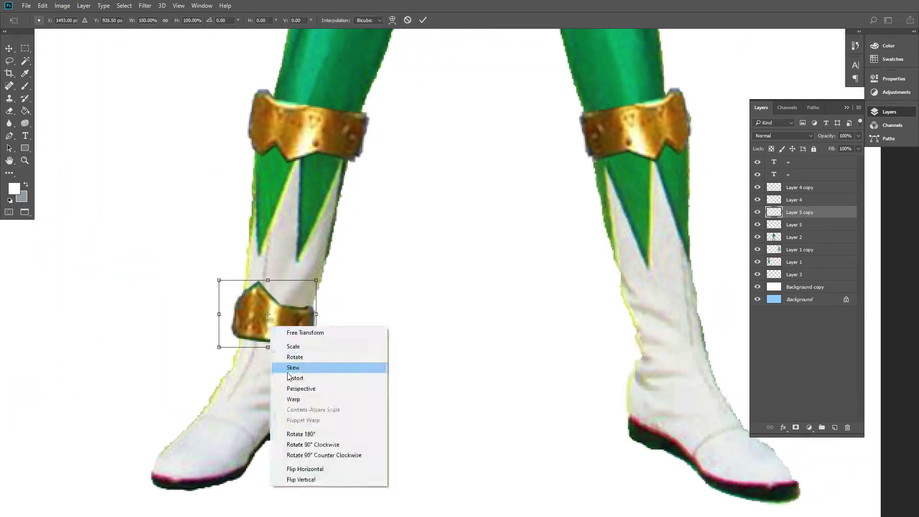
click(305, 469)
drag(262, 298, 666, 298)
key(Return)
- Outline the upper gold cuff on the middle figure's left forearm with the Pen tool and copy it to its own layer
key(z)
alt+click(438, 249)
alt+click(439, 248)
alt+click(439, 249)
drag(360, 147, 374, 231)
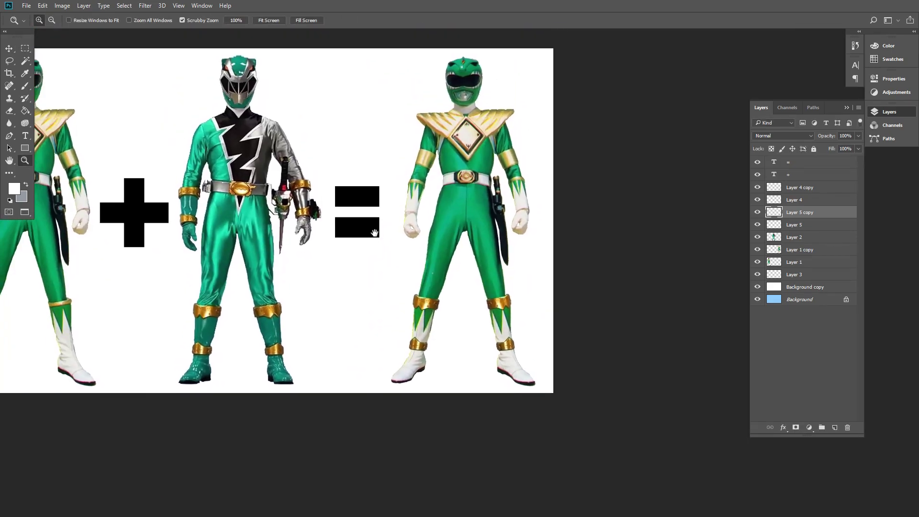
scroll(189, 196, up, 5)
key(p)
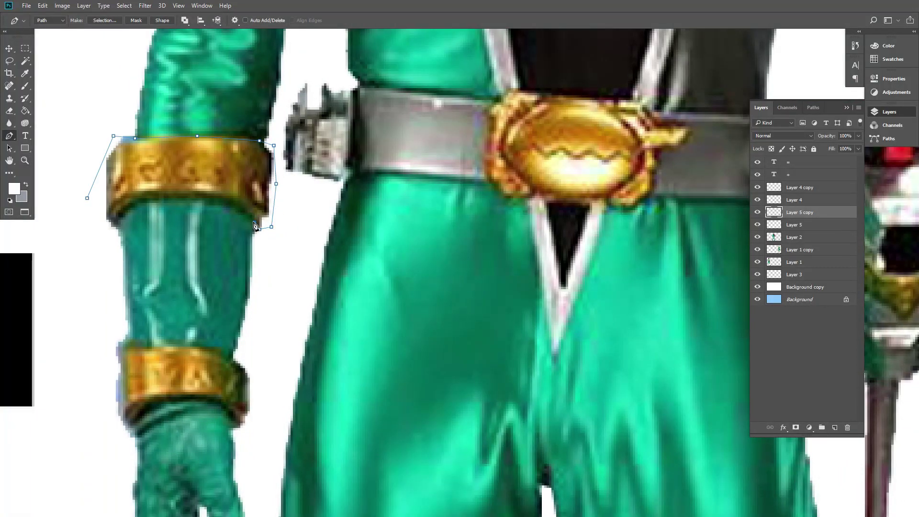
click(87, 198)
key(ctrl+Return)
key(v)
click(162, 213)
click(460, 200)
key(ctrl+j)
- Move the copied forearm cuff across to the third figure's left forearm
drag(353, 226, 125, 226)
drag(51, 216, 673, 206)
drag(535, 217, 245, 237)
drag(369, 228, 438, 200)
- Rotate the gold cuff to follow the third figure's left forearm and nudge it down into place below the elbow
key(ctrl+t)
drag(501, 174, 510, 188)
drag(481, 224, 478, 221)
drag(417, 206, 419, 206)
key(Down)
key(Down)
key(Down)
key(Down)
key(Down)
key(Down)
key(Down)
key(Down)
key(Return)
- Reshape the gold forearm cuff by adjusting its transform corners to match the width of the third figure's arm
ctrl+click(474, 205)
ctrl+click(481, 207)
key(ctrl+t)
drag(496, 249, 483, 246)
drag(362, 249, 363, 253)
drag(363, 158, 363, 148)
key(Return)
- Duplicate the forearm cuff, flip it horizontally, and move it onto the third figure's other forearm
drag(630, 218, 333, 222)
alt+click(332, 222)
key(v)
key(ctrl+j)
key(ctrl+t)
right_click(185, 162)
click(225, 359)
drag(178, 227, 589, 206)
- Nudge the mirrored forearm cuff into alignment with the third figure's right forearm and adjust its corner slightly
key(Up)
key(Up)
key(Up)
key(Up)
key(Up)
key(Up)
key(Up)
key(Up)
key(Up)
key(Up)
key(Up)
key(Up)
key(Up)
key(Up)
key(Up)
key(Up)
key(Down)
key(Down)
key(Down)
key(Down)
key(Down)
key(Down)
key(Down)
key(Down)
key(Down)
key(Down)
key(Down)
key(Left)
key(Left)
key(Right)
drag(659, 246, 656, 249)
key(Return)
- Outline the lower gold cuff on the middle figure's left wrist with the Pen tool and copy it to its own layer
alt+click(291, 234)
alt+click(290, 234)
drag(221, 280, 457, 276)
key(z)
click(184, 264)
click(185, 265)
drag(184, 265, 194, 264)
key(p)
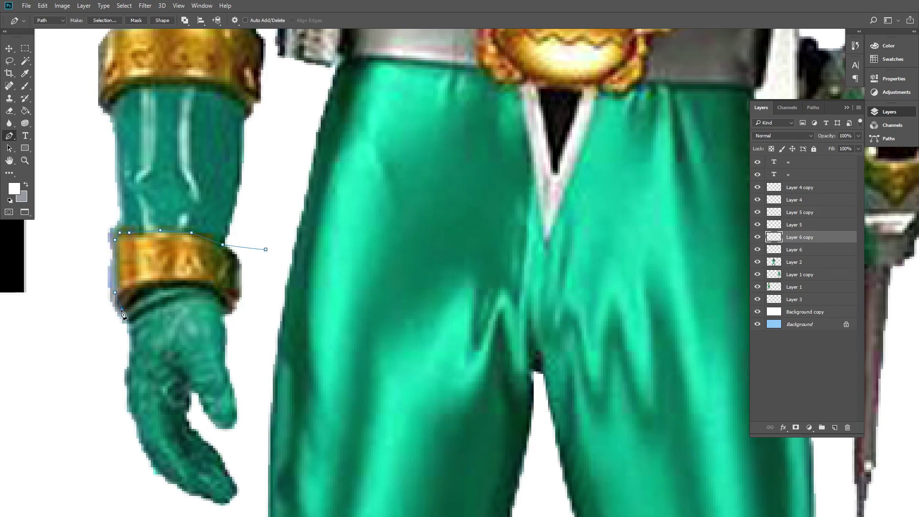
click(237, 313)
click(261, 288)
key(ctrl+Return)
key(v)
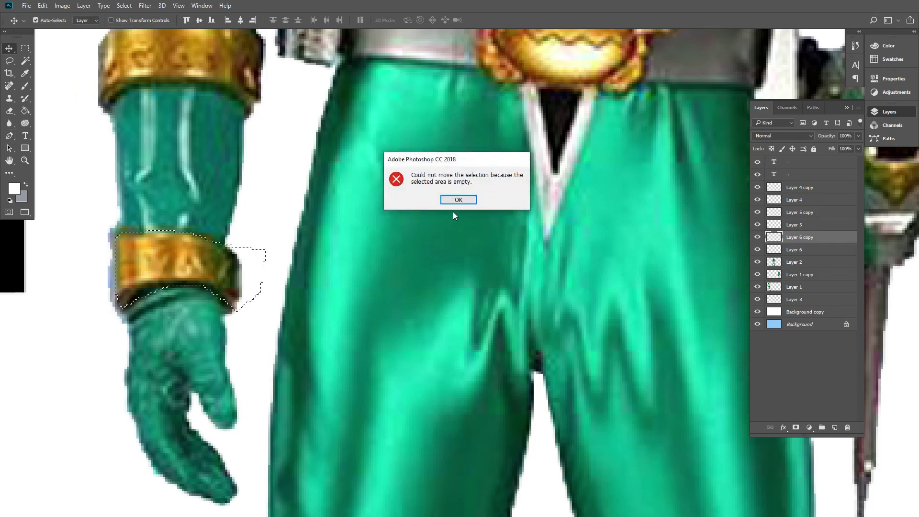
click(457, 200)
ctrl+click(373, 215)
key(ctrl+j)
- Move the copied wrist cuff across to the third figure's left wrist, just above the glove
key(z)
alt+click(256, 272)
alt+click(256, 273)
key(v)
drag(390, 254, 244, 260)
drag(74, 268, 533, 412)
drag(435, 390, 48, 350)
drag(175, 361, 366, 210)
scroll(373, 206, up, 4)
- Distort the gold wrist cuff by its corners and edges to follow the shape of the third figure's left wrist
key(ctrl+t)
drag(381, 263, 372, 265)
drag(290, 265, 292, 269)
drag(393, 200, 391, 199)
drag(332, 267, 329, 268)
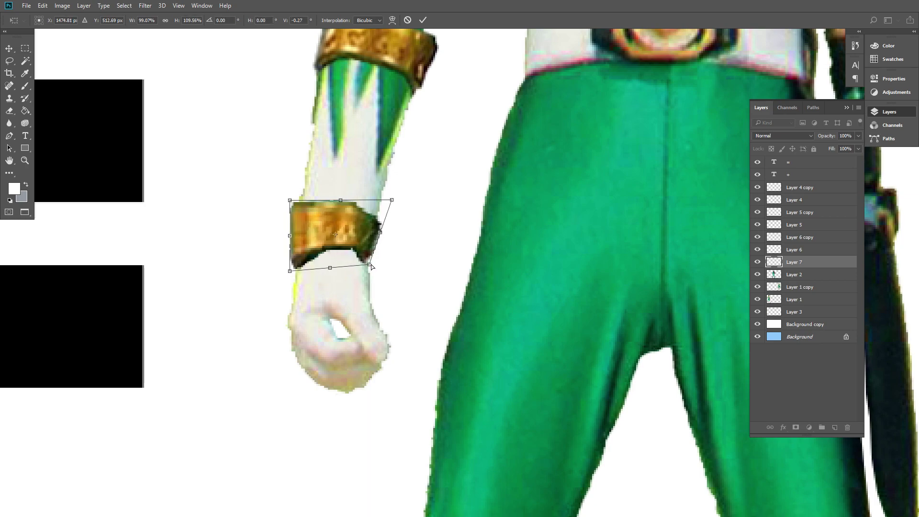
key(Return)
- Duplicate the gold wrist cuff over to the third figure's other arm and flip it horizontally
alt+click(541, 225)
drag(563, 219, 391, 270)
key(v)
drag(223, 275, 619, 272)
key(ctrl+t)
right_click(592, 282)
click(627, 422)
- Rotate the mirrored wrist cuff and position it over the third figure's right wrist, nudging it down slightly
drag(690, 346, 589, 341)
drag(521, 285, 621, 260)
key(Down)
key(Down)
key(Down)
key(Down)
key(Return)
key(z)
alt+click(609, 234)
alt+click(608, 234)
drag(508, 271, 350, 272)
drag(258, 259, 431, 259)
key(v)
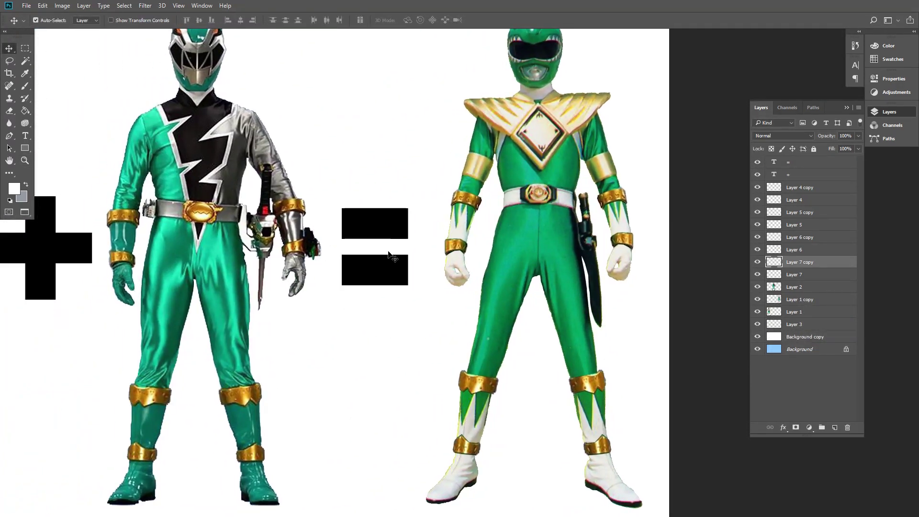
drag(328, 204, 306, 251)
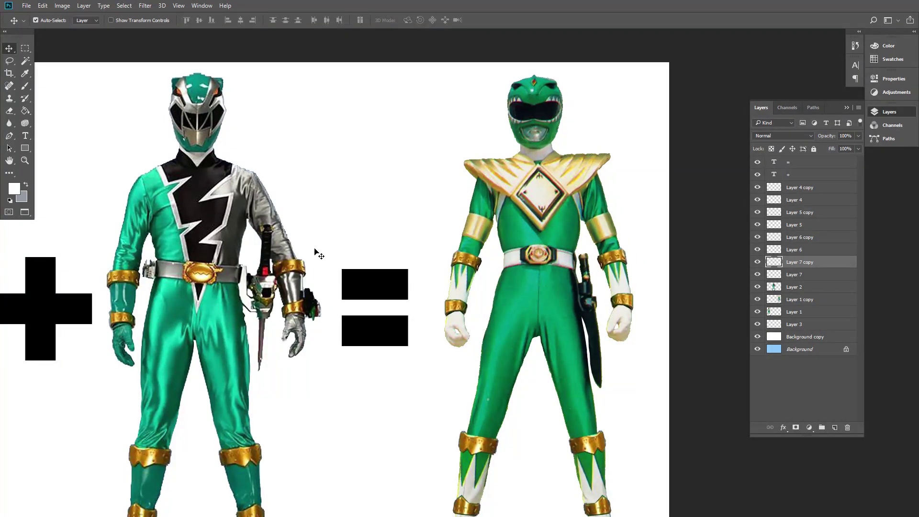
- Trace the left half of the gold frame around the second figure's belt buckle with the Pen tool
key(z)
click(187, 278)
click(203, 269)
click(204, 269)
drag(190, 251, 220, 277)
key(v)
click(250, 254)
key(p)
key(p)
click(214, 230)
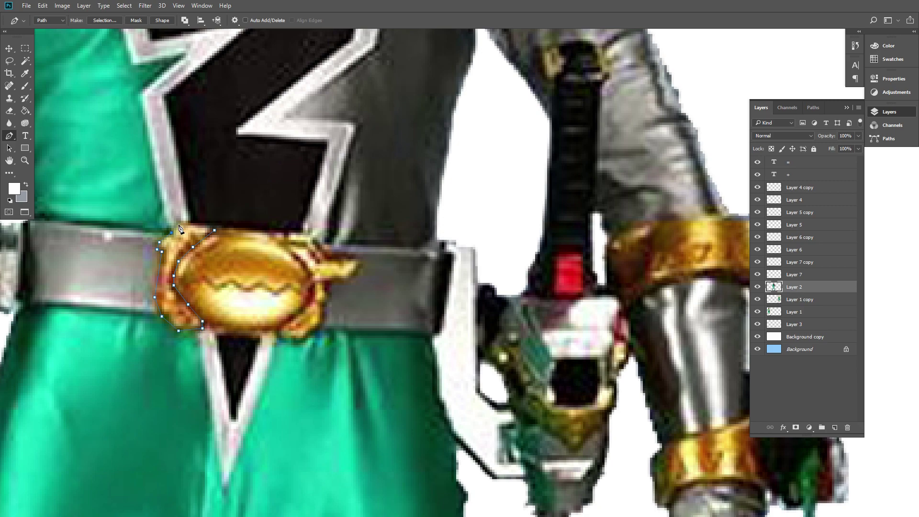
click(209, 230)
key(ctrl+Return)
key(ctrl+z)
- Trace the right half of the gold buckle frame, including its pointed tip, and load both halves as one selection
click(327, 256)
click(360, 259)
click(346, 280)
click(326, 295)
click(322, 301)
click(322, 321)
click(300, 336)
click(274, 328)
click(291, 316)
click(307, 302)
click(310, 282)
key(ctrl+shift+Return)
key(v)
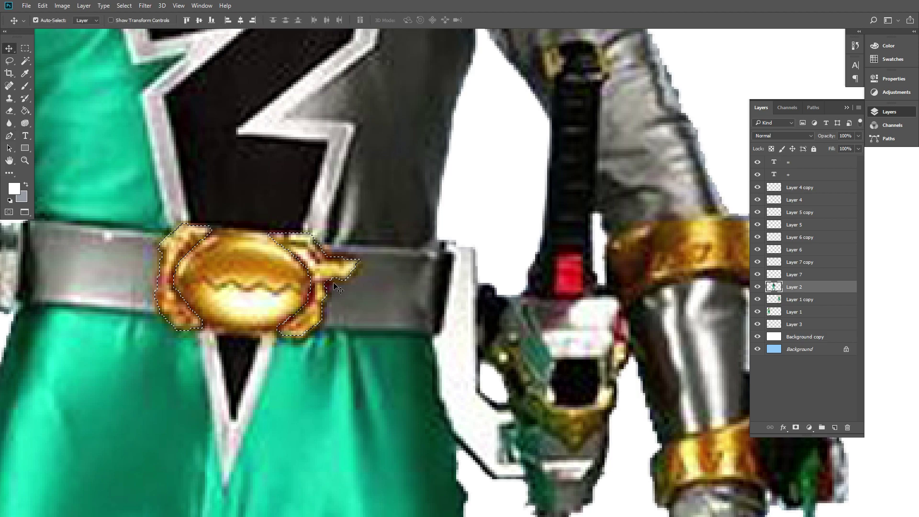
- Copy the selected gold buckle frame to a new layer and move it over the third figure's belt buckle
key(ctrl+j)
alt+click(622, 291)
drag(231, 296, 87, 314)
alt+click(622, 291)
drag(79, 280, 211, 315)
drag(306, 301, 585, 221)
ctrl+click(521, 285)
drag(521, 286, 542, 285)
- Narrow the gold buckle frame slightly and rotate it about -2.6° to fit around the third figure's buckle
key(ctrl+t)
drag(382, 288, 381, 290)
drag(387, 216, 384, 220)
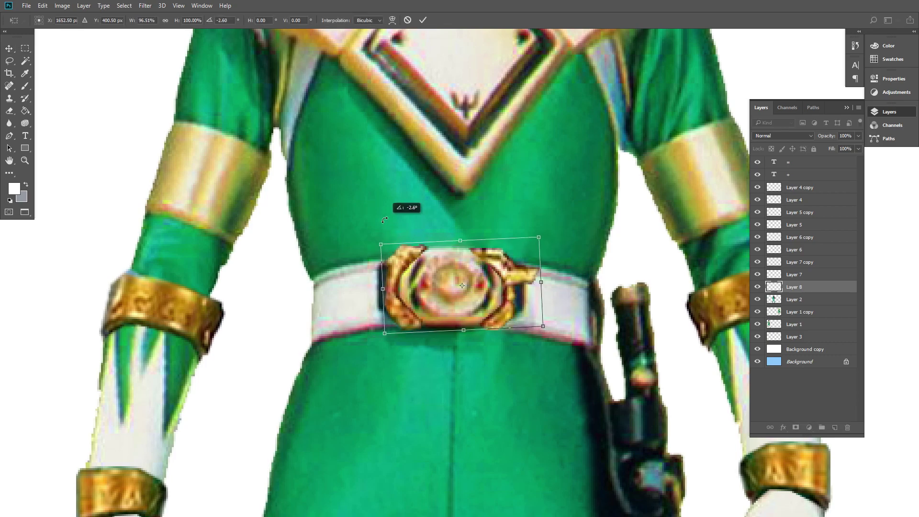
drag(541, 282, 539, 282)
key(Return)
- Trace the silver horns and black visor of the second figure's helmet with the Pen tool and load them as a selection
key(ctrl+minus)
key(ctrl+minus)
key(ctrl+minus)
drag(380, 214, 381, 255)
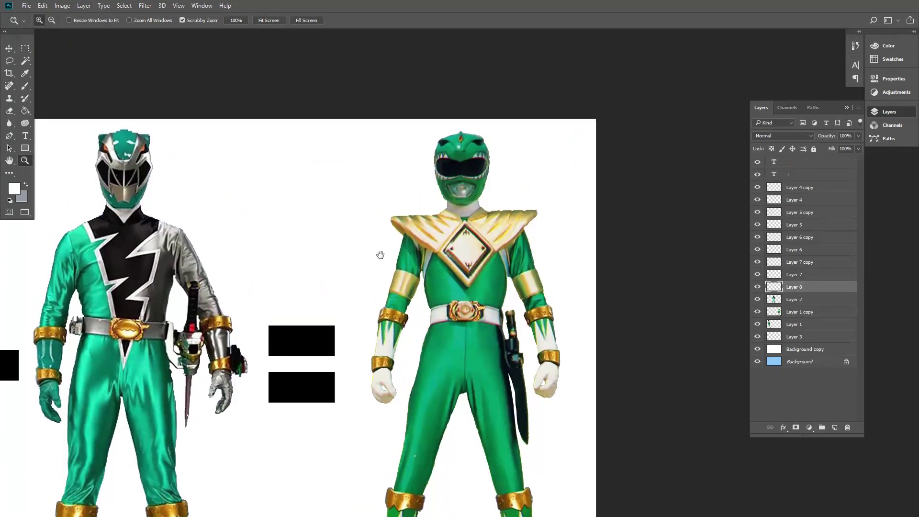
drag(258, 248, 264, 258)
click(143, 191)
click(186, 196)
click(187, 198)
drag(188, 203, 380, 286)
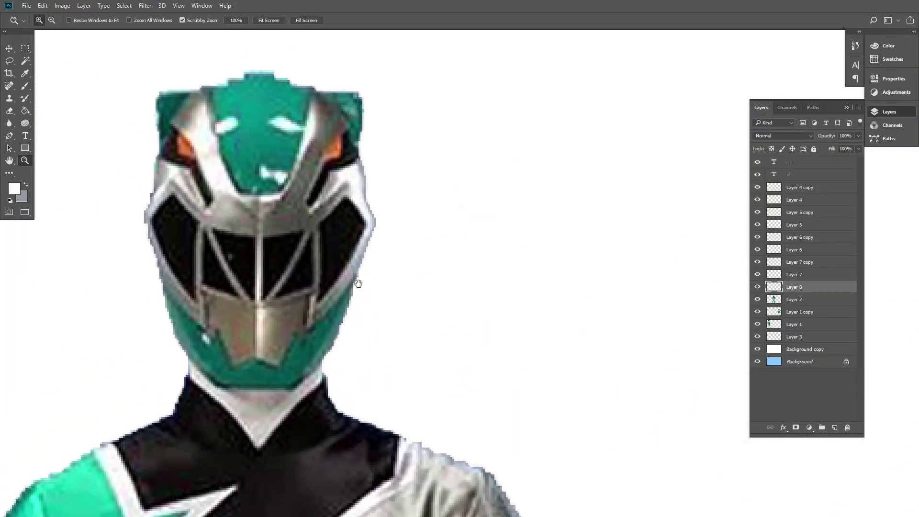
key(p)
drag(574, 242, 115, 247)
drag(574, 237, 114, 248)
drag(660, 240, 401, 243)
drag(216, 246, 567, 245)
drag(201, 247, 643, 264)
drag(224, 273, 347, 243)
click(206, 195)
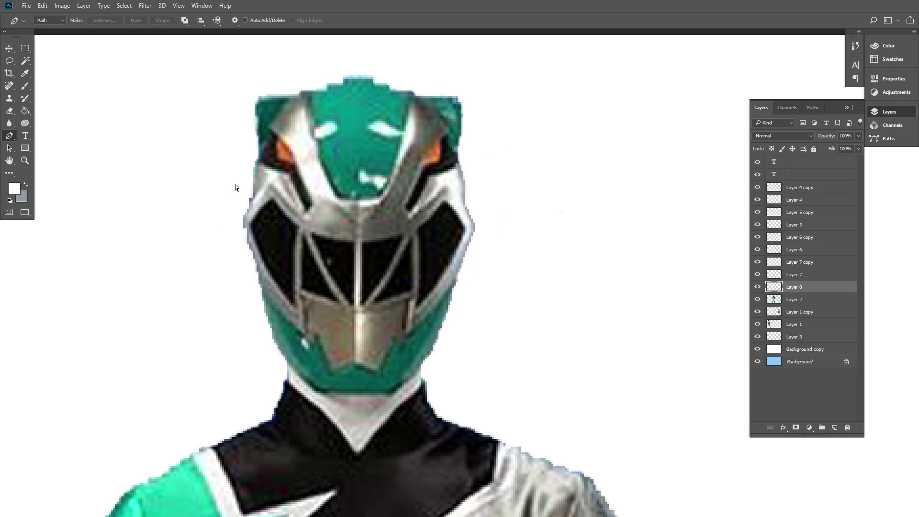
key(ctrl+Return)
key(v)
- Copy the selected horns and visor from the second figure to a new layer and move them onto the third figure's helmet
click(445, 224)
key(Return)
ctrl+click(363, 330)
key(ctrl+j)
drag(376, 294, 398, 292)
alt+click(398, 291)
drag(488, 288, 272, 288)
drag(191, 291, 604, 302)
drag(604, 302, 423, 270)
ctrl+click(499, 279)
ctrl+click(433, 259)
- Scale the copied visor and distort its upper corners and side edge to match the shape of the third figure's helmet
key(ctrl+t)
drag(497, 219, 507, 223)
mouse_move(384, 311)
mouse_down()
mouse_move(382, 347)
mouse_move(391, 324)
mouse_up()
key(Right)
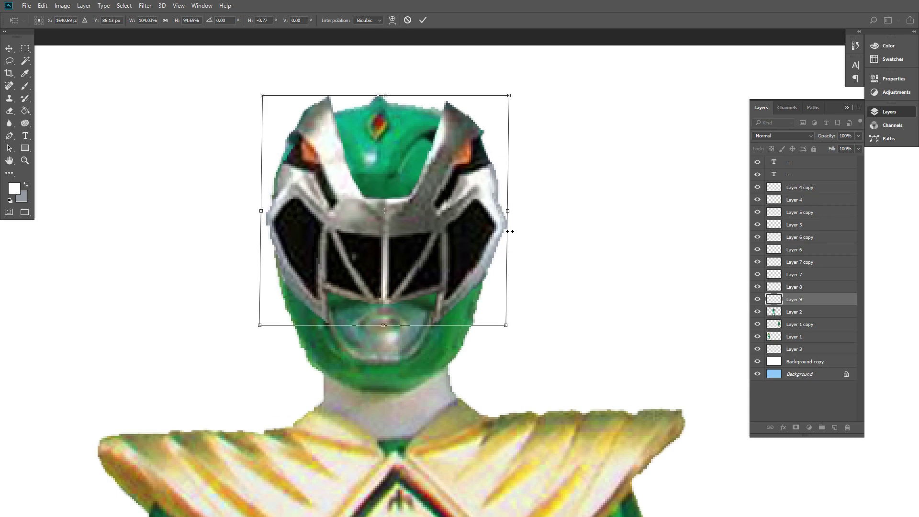
drag(509, 95, 493, 96)
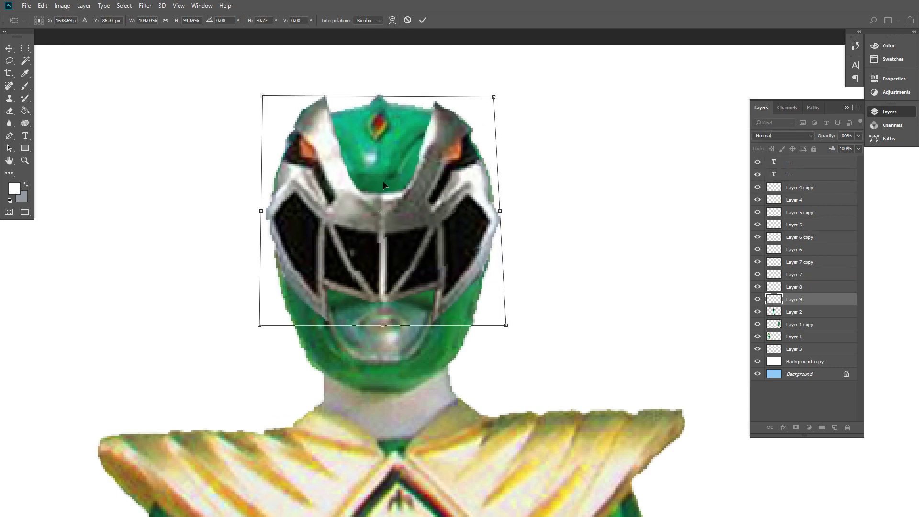
drag(262, 95, 255, 100)
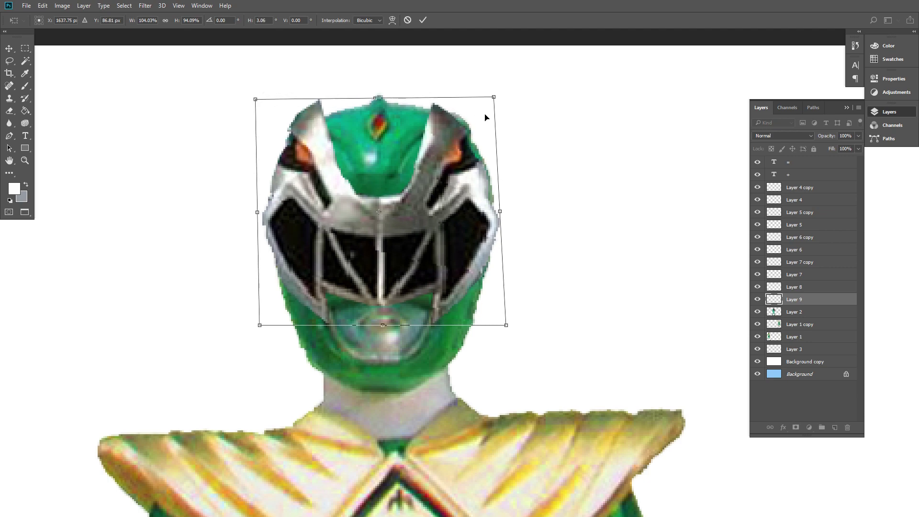
drag(502, 210, 506, 210)
key(Return)
- Trace the white-edged black lightning bolt on the second figure's torso down to the buckle and load it as a selection
scroll(451, 274, down, 3)
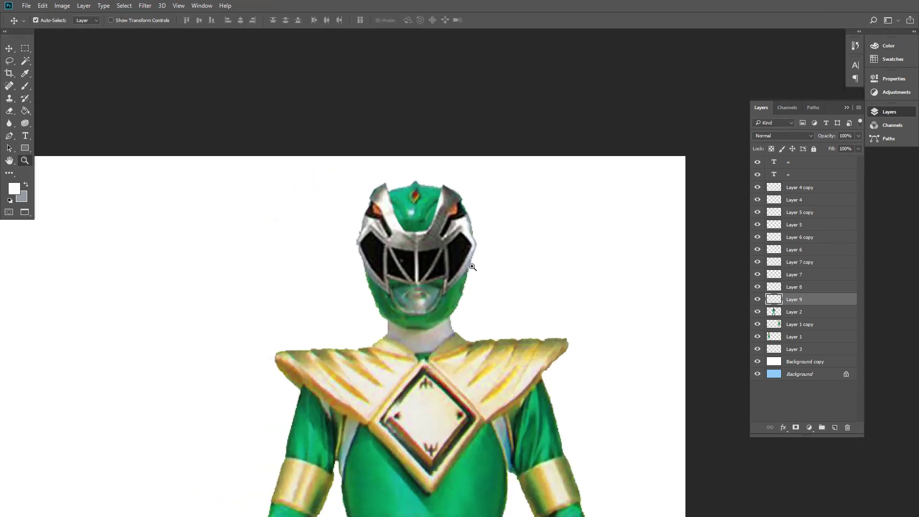
drag(448, 289, 444, 207)
drag(416, 259, 442, 207)
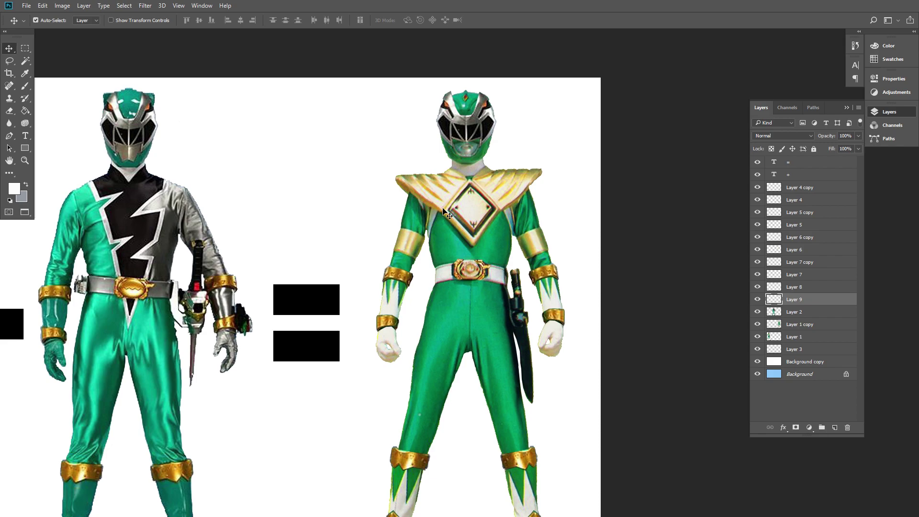
drag(323, 324, 376, 250)
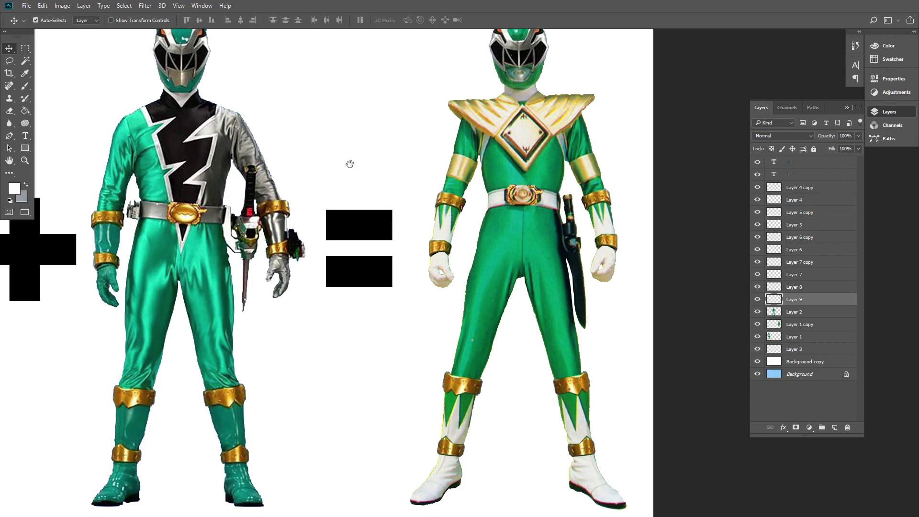
drag(350, 164, 339, 198)
key(z)
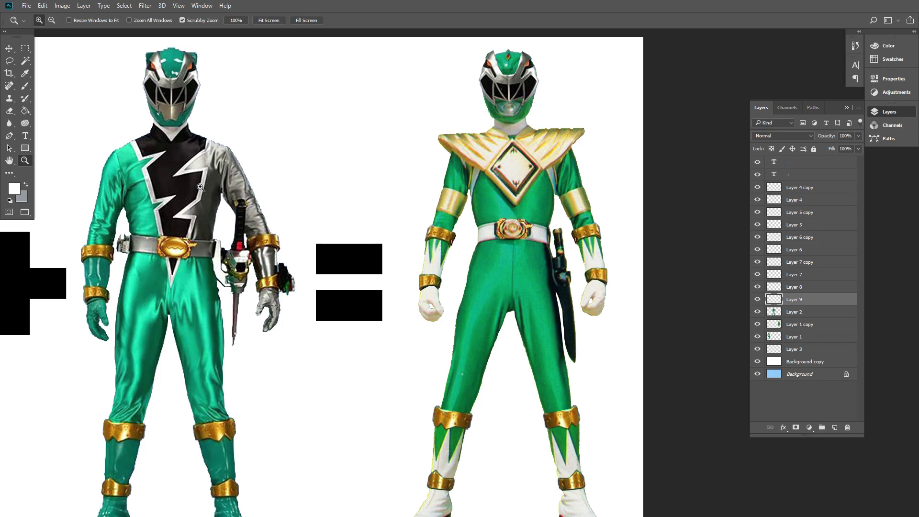
drag(201, 187, 162, 195)
key(p)
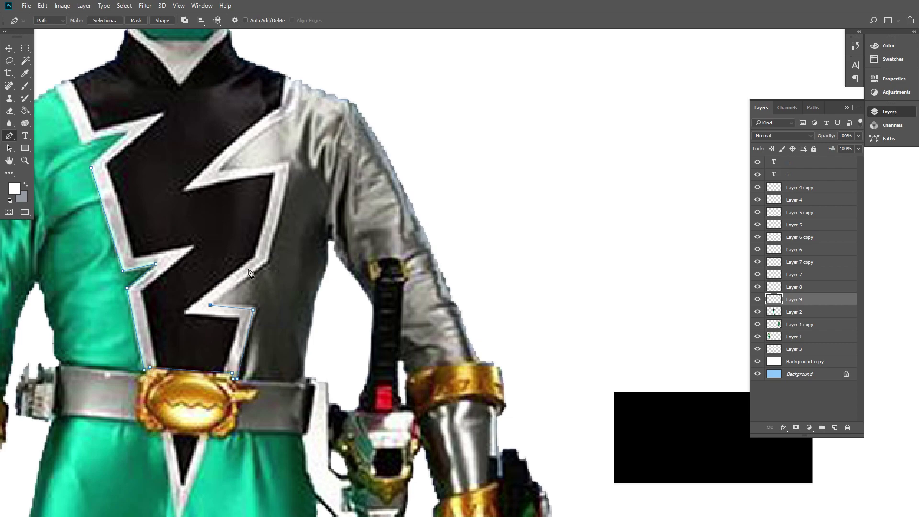
click(91, 167)
key(ctrl+Return)
key(v)
- Copy the selected lightning bolt from the second figure to a new layer and move it onto the third figure's torso
click(151, 197)
click(468, 202)
click(469, 203)
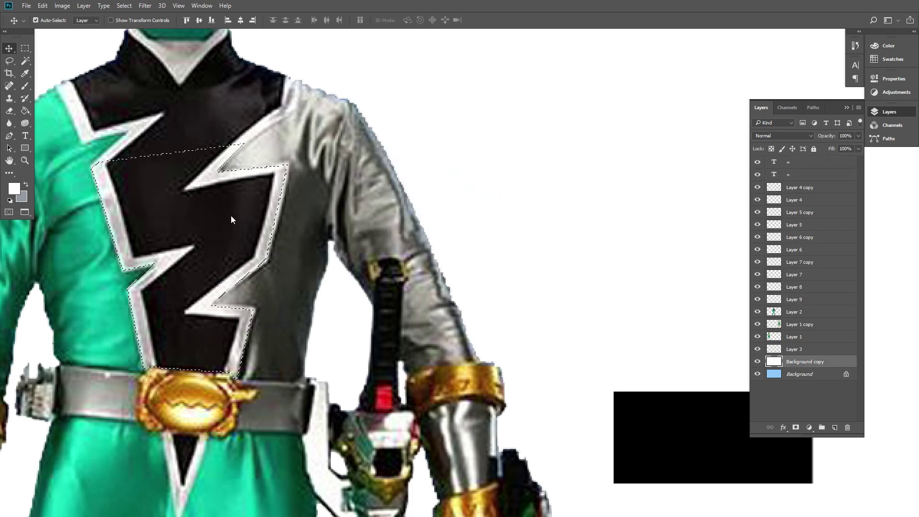
click(226, 103)
key(ctrl+j)
drag(230, 222, 542, 252)
- Lower the copied lightning bolt layer's opacity to 61%
key(z)
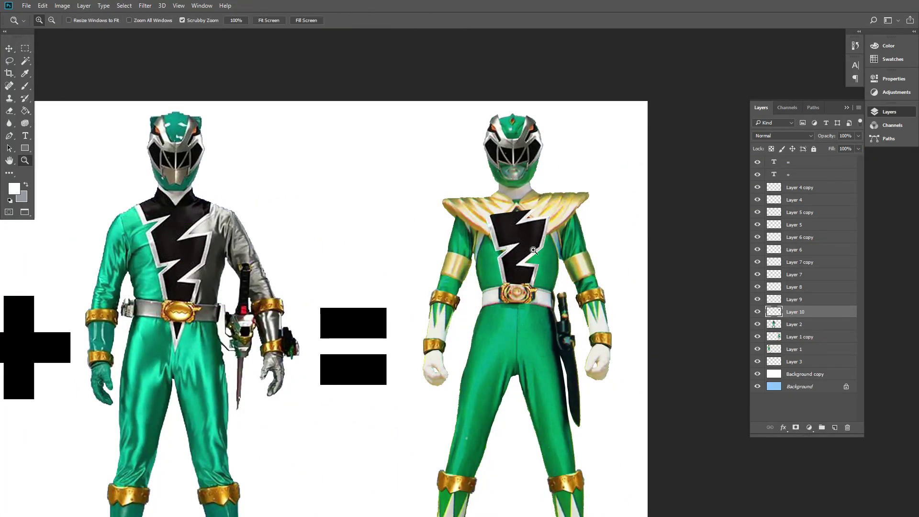
click(534, 250)
click(533, 250)
click(858, 136)
drag(858, 148, 839, 148)
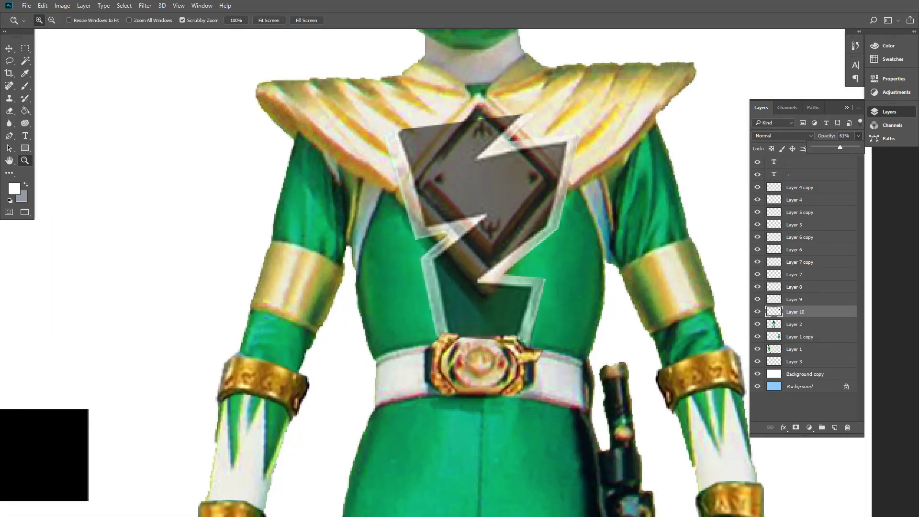
- Nudge the semi-transparent lightning bolt until it is centred on the third figure's torso above the belt buckle
key(v)
key(Left)
key(Left)
key(Left)
key(Left)
key(Left)
key(Down)
key(Down)
key(Down)
key(Down)
key(Down)
key(Down)
key(Right)
key(Right)
key(Right)
key(Up)
key(Up)
- Outline the third figure's gold shoulder armour and diamond chest plate, and erase the part of the lightning bolt covering them
key(z)
click(453, 203)
drag(453, 203, 419, 210)
key(p)
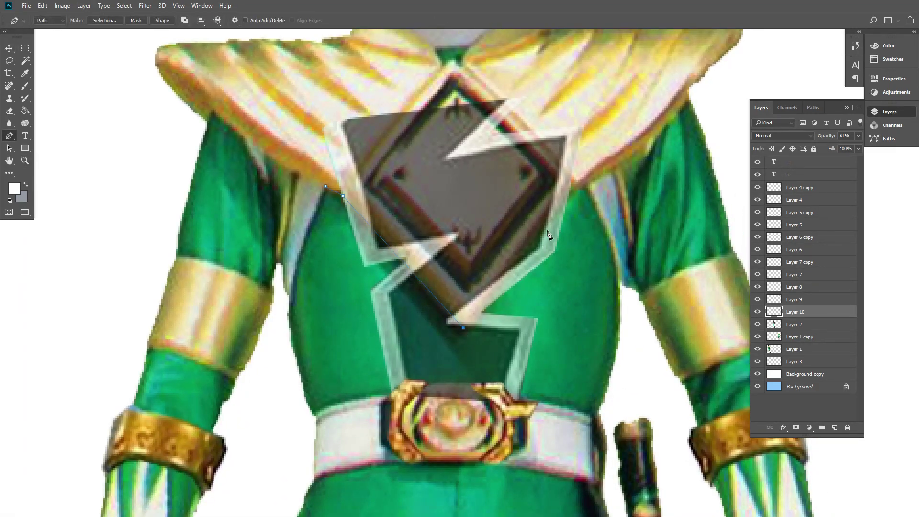
click(454, 57)
click(332, 53)
click(279, 79)
click(260, 139)
key(ctrl+Return)
key(Delete)
key(ctrl+d)
- Outline the third figure's belt buckle area and erase the part of the lightning bolt overlapping it
drag(441, 351, 427, 263)
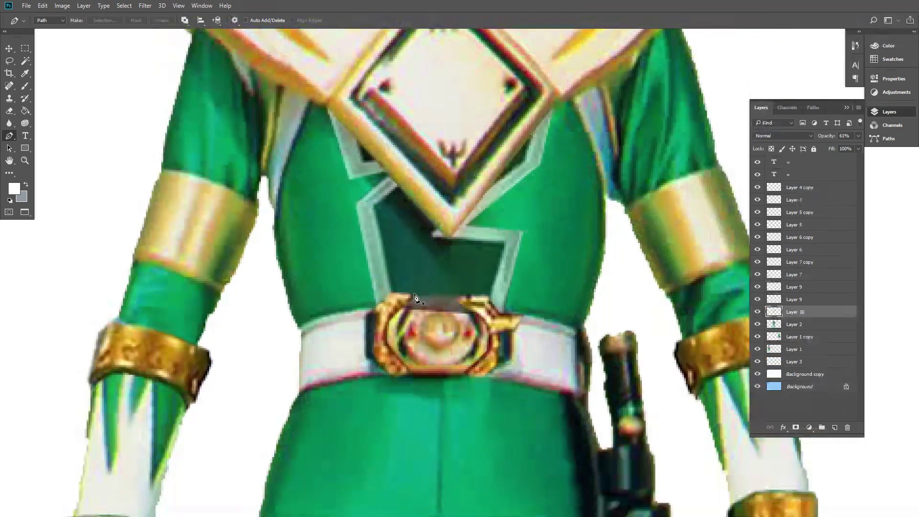
click(521, 377)
click(351, 421)
key(ctrl+Return)
key(Delete)
key(ctrl+d)
- Set the trimmed lightning bolt layer's opacity to 100%
key(z)
alt+click(500, 332)
key(p)
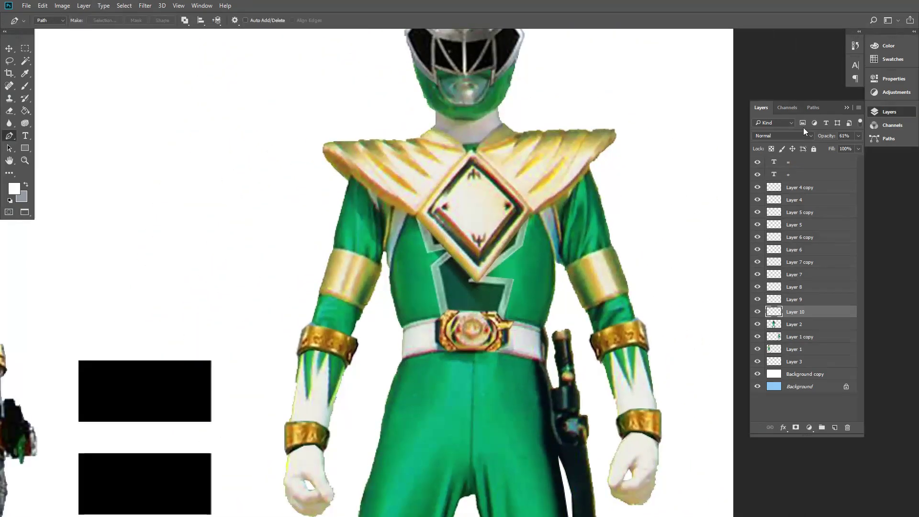
drag(846, 148, 862, 148)
- Trace the white-edged black V shape below the second figure's belt buckle and load it as a selection
drag(172, 358, 716, 201)
key(z)
click(344, 254)
key(p)
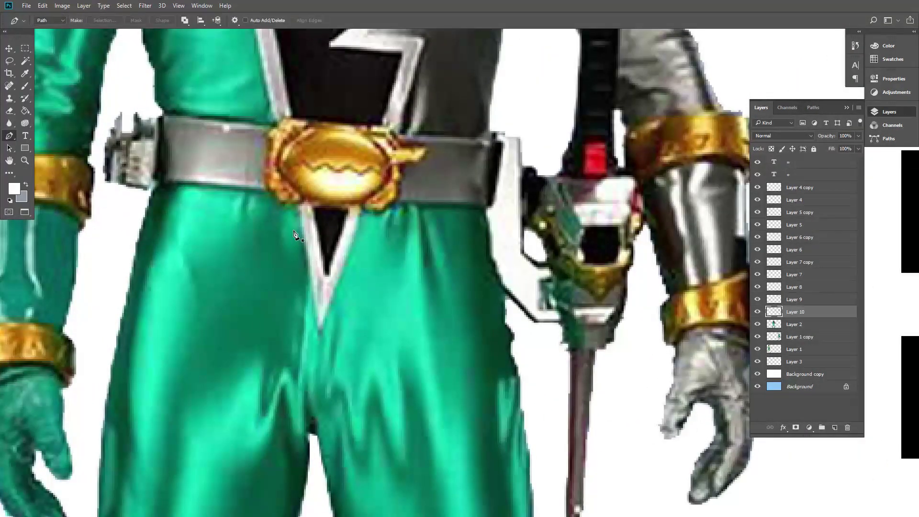
key(ctrl+Return)
key(v)
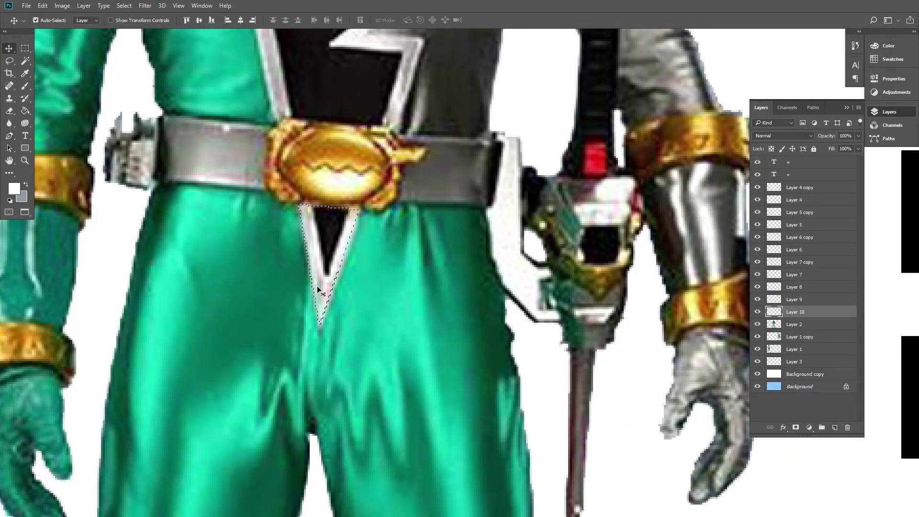
- Copy the selected black V shape onto its own layer and move it over to the third figure
click(375, 248)
key(ctrl+j)
drag(335, 237, 620, 315)
drag(632, 320, 680, 237)
key(ctrl+z)
key(ctrl+alt+z)
key(ctrl+alt+z)
drag(212, 300, 663, 262)
drag(99, 306, 402, 277)
drag(44, 221, 112, 160)
drag(91, 138, 615, 211)
drag(616, 211, 532, 108)
drag(522, 101, 394, 256)
- Align the copied V shape directly beneath the third figure's belt buckle
key(ctrl+t)
drag(477, 235, 472, 227)
key(Right)
key(Right)
key(Right)
key(Left)
key(Right)
key(Return)
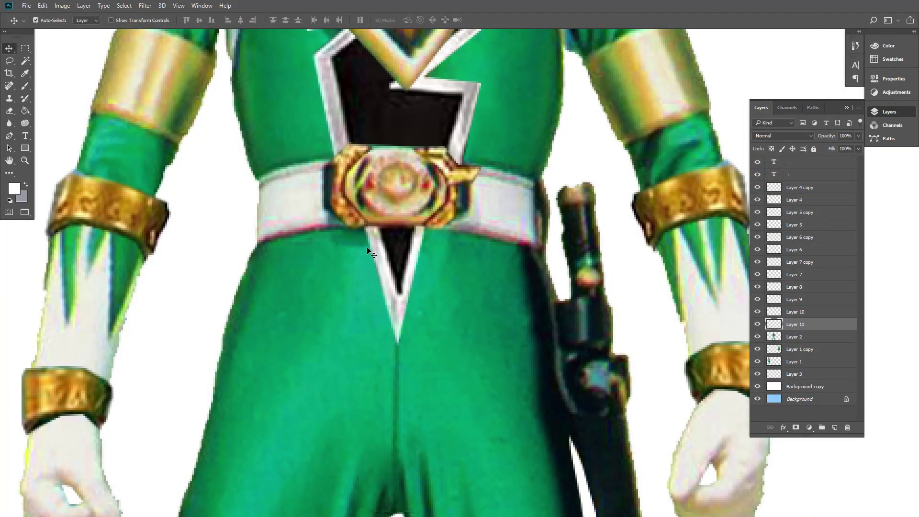
- Trace the second figure's sword and its white holster with the Pen tool and load the path as a selection
alt+click(464, 258)
alt+click(464, 258)
alt+click(464, 259)
drag(312, 219, 431, 191)
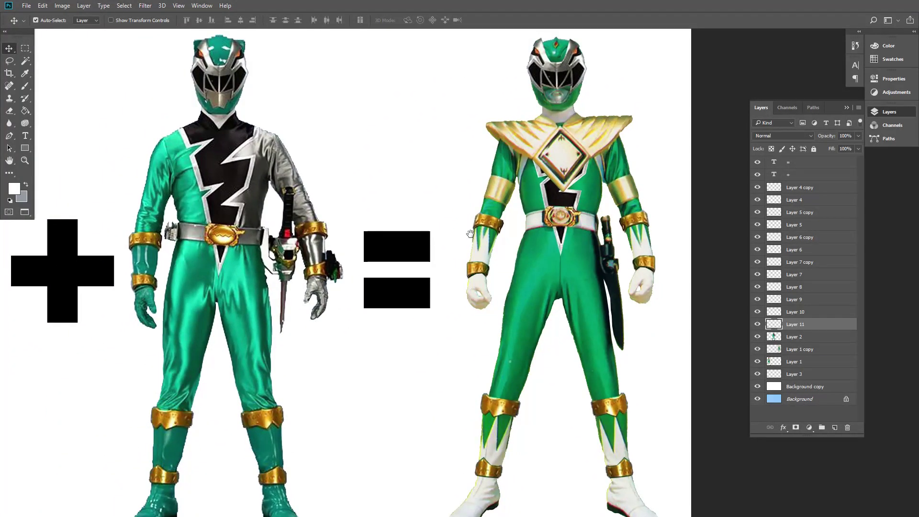
scroll(276, 249, up, 3)
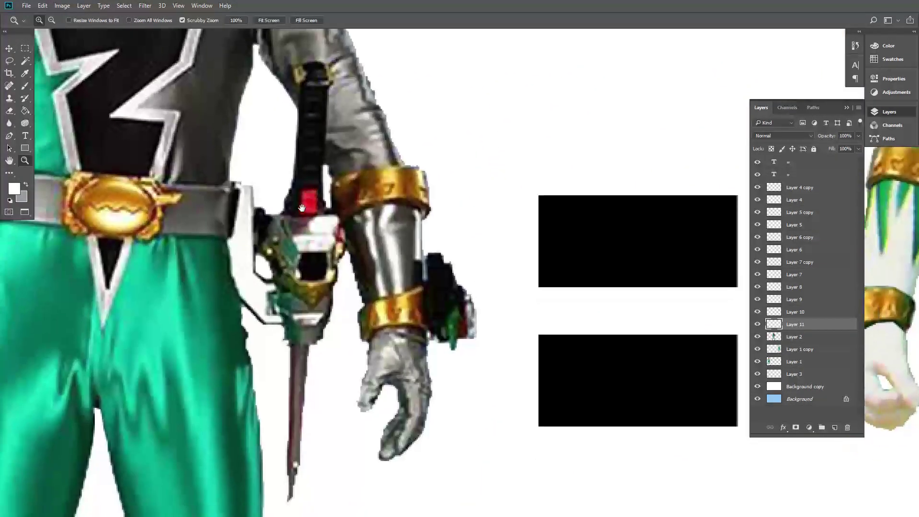
key(p)
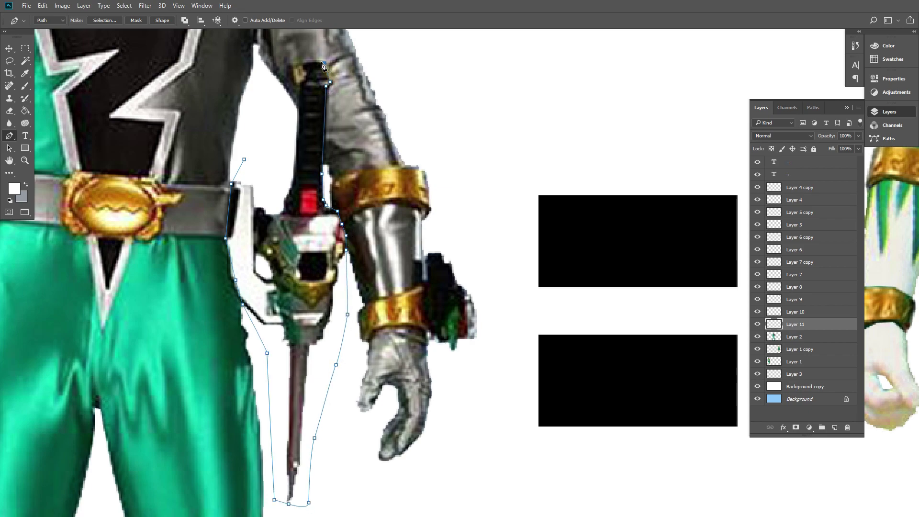
click(244, 159)
key(ctrl+Return)
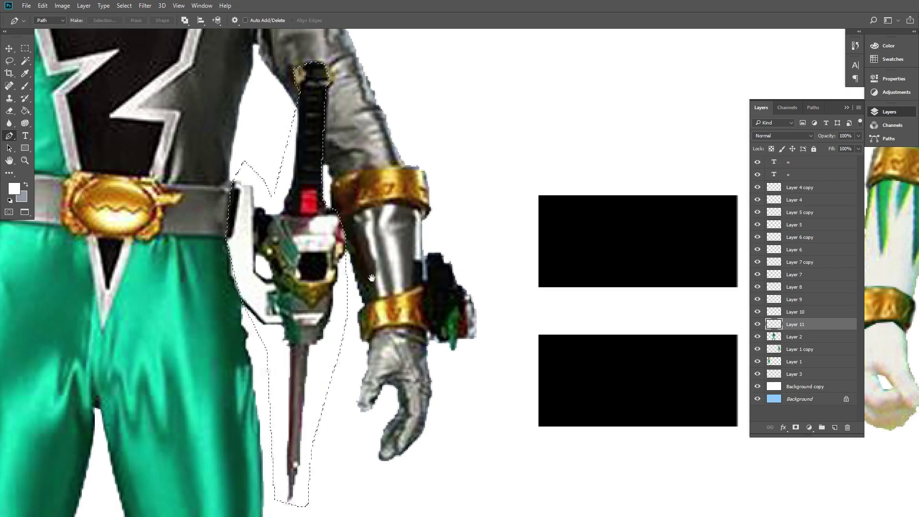
- Copy the selected sword onto its own layer, move it to the third figure and flip it horizontally
key(v)
drag(306, 235, 314, 232)
click(468, 200)
click(457, 202)
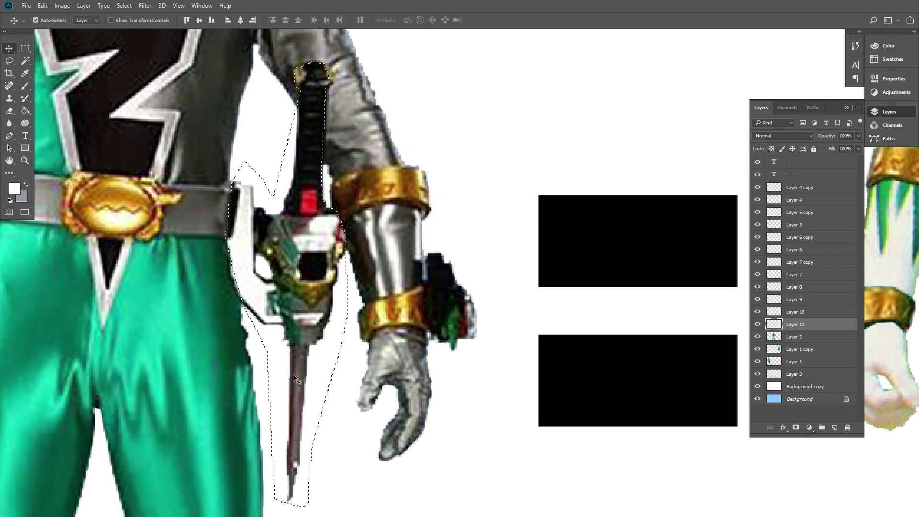
click(145, 309)
key(ctrl+j)
alt+click(410, 254)
alt+click(411, 254)
drag(421, 245, 464, 244)
key(ctrl+t)
right_click(385, 155)
click(421, 301)
key(Return)
- Place the mirrored sword against the belt on the third figure's free hip and rotate it about 4.27°
key(z)
click(450, 236)
click(451, 236)
click(451, 236)
key(v)
drag(366, 212, 348, 242)
key(ctrl+t)
drag(456, 110, 469, 116)
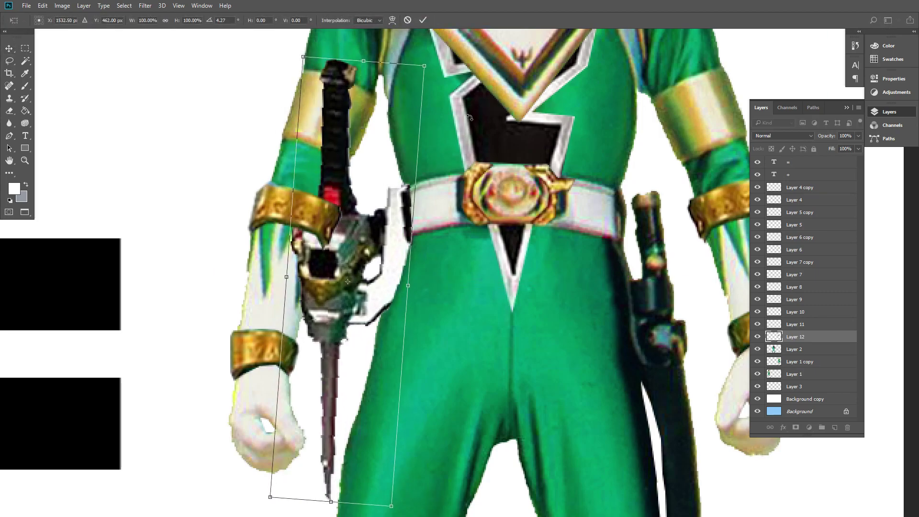
key(Return)
- Move the sword layer up the stack to directly above Layer 5, so it covers the gold cuff
drag(788, 337, 794, 219)
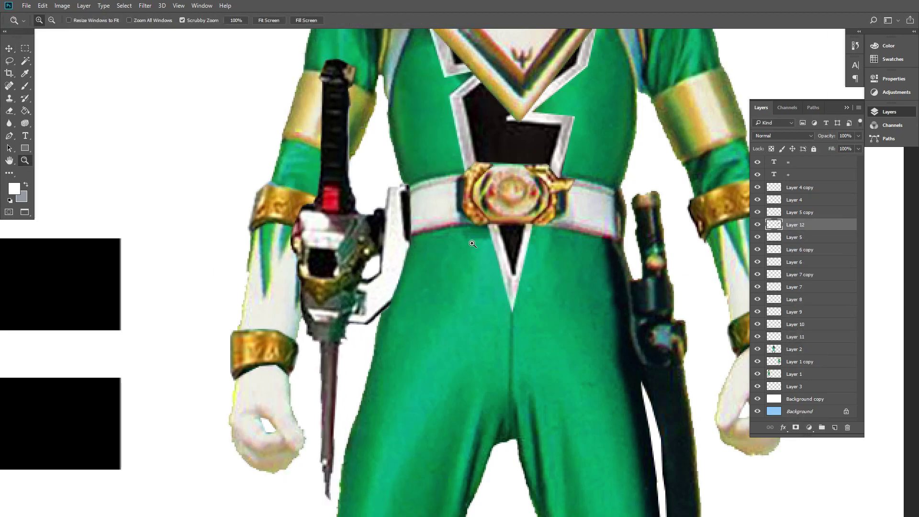
scroll(434, 223, down, 4)
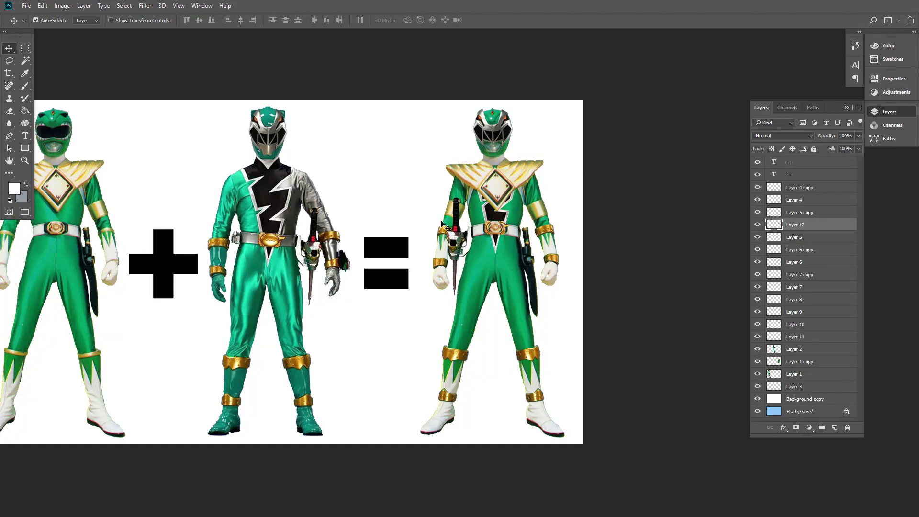
key(z)
click(416, 207)
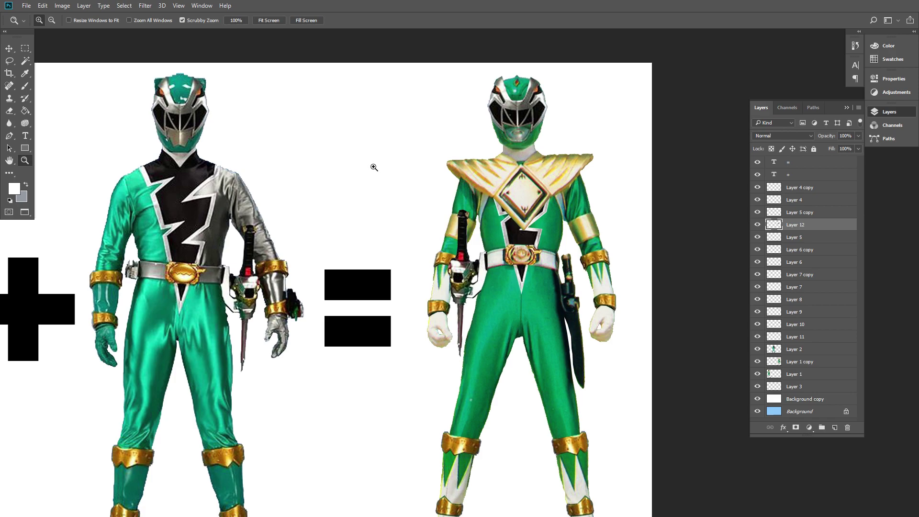
drag(452, 229, 402, 211)
drag(352, 304, 353, 262)
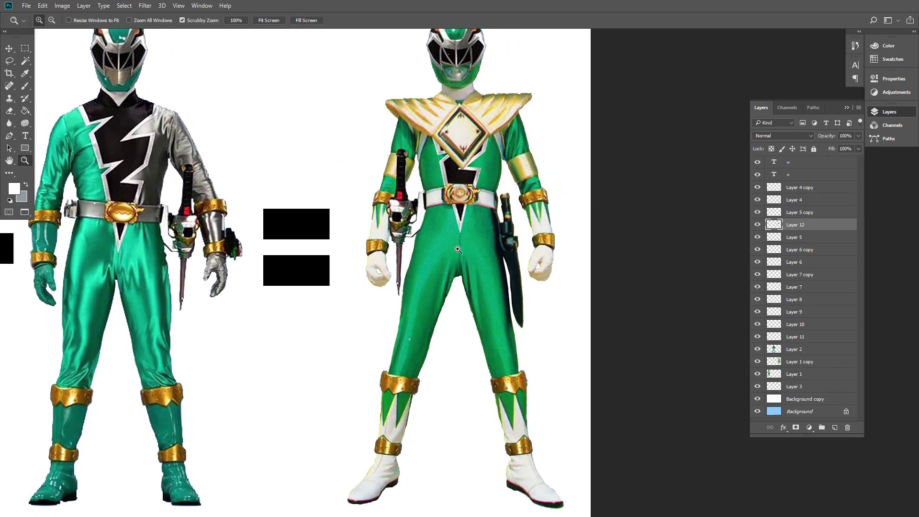
- Lasso both of the third figure's white gloves up to the wrist cuffs and make the figure's own layer active
click(457, 249)
click(446, 242)
key(p)
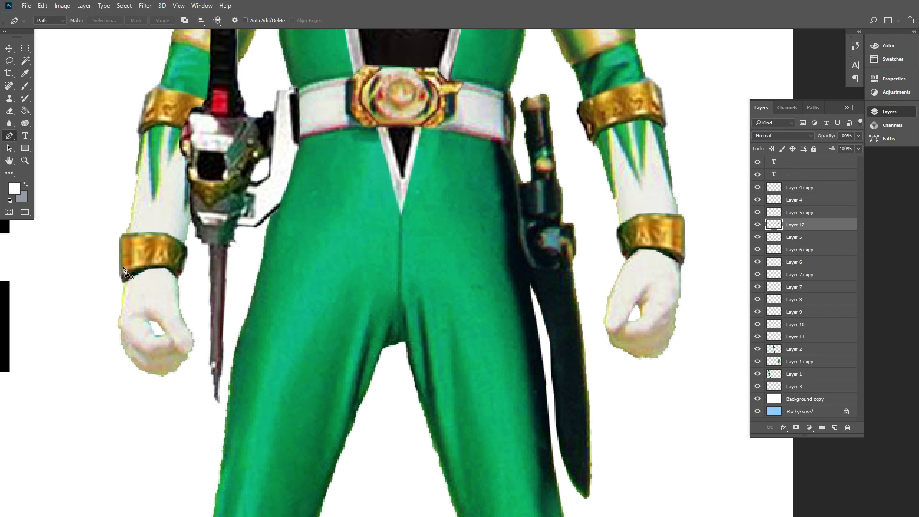
key(l)
mouse_move(125, 262)
mouse_down()
mouse_move(200, 359)
mouse_move(136, 238)
mouse_up()
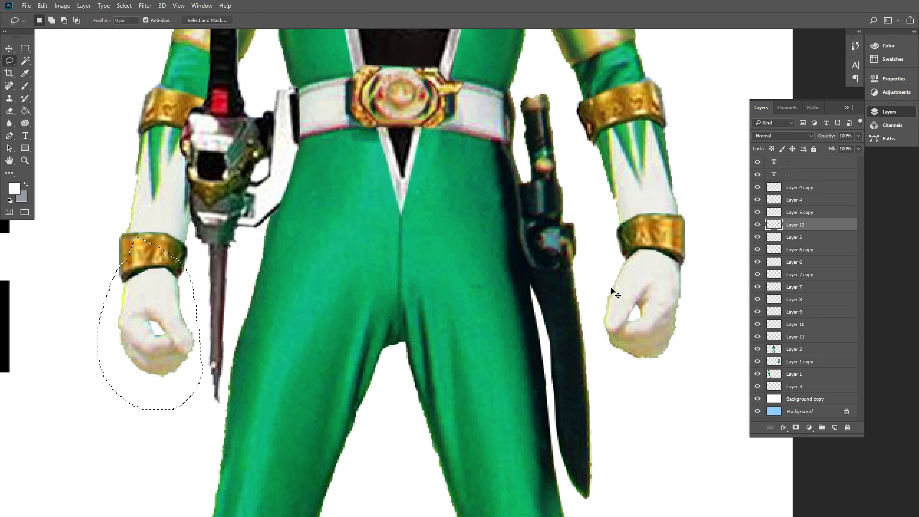
mouse_move(656, 382)
mouse_down()
mouse_move(694, 245)
mouse_move(619, 378)
mouse_move(651, 390)
mouse_up()
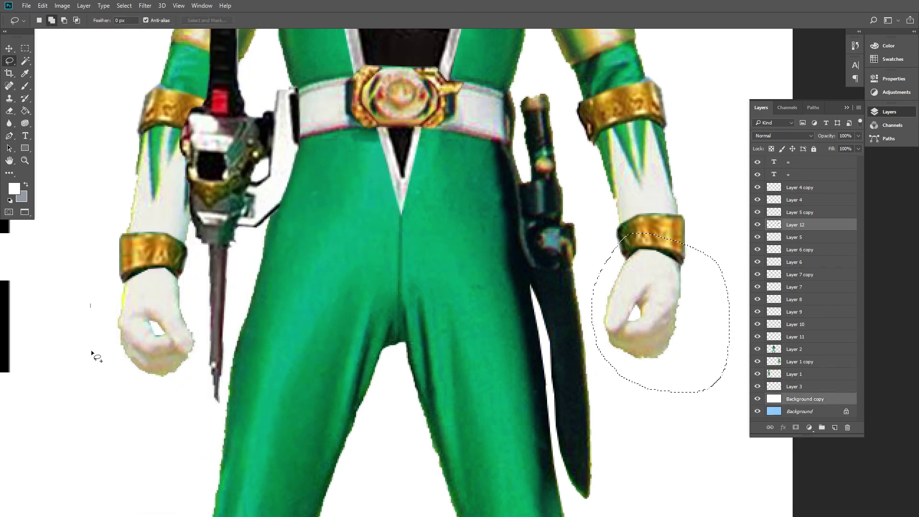
drag(201, 312, 109, 255)
key(v)
ctrl+click(497, 320)
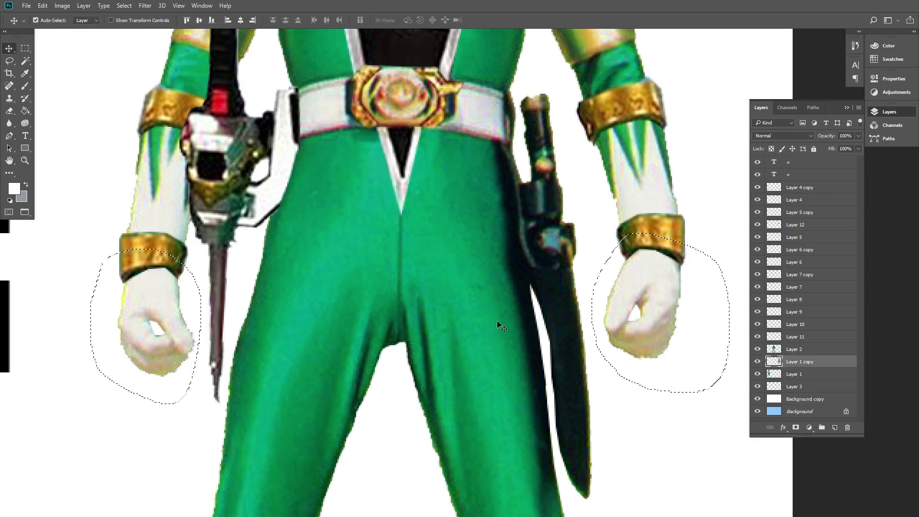
- Colorize the selected gloves a dark saturated green with Hue/Saturation to match the suit
key(ctrl+u)
click(835, 184)
drag(719, 157, 760, 157)
drag(698, 133, 760, 132)
drag(744, 179, 730, 180)
drag(760, 133, 773, 158)
drag(730, 179, 713, 180)
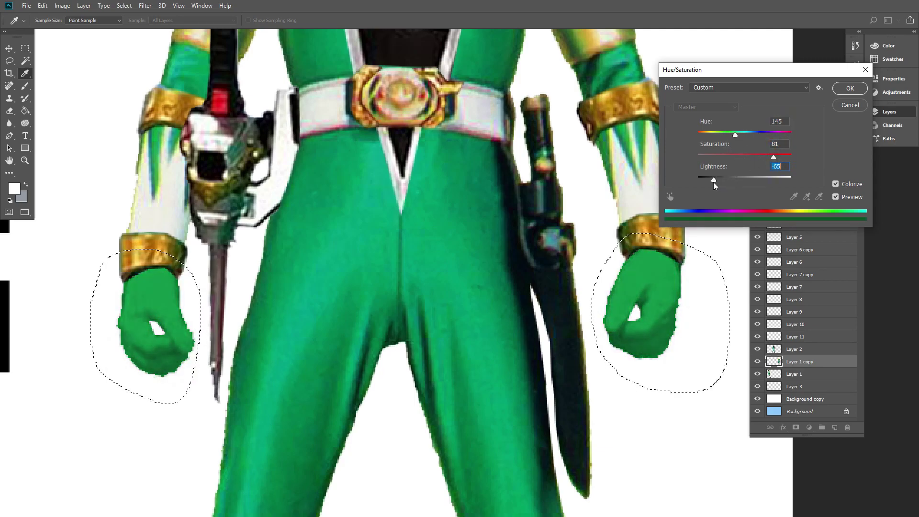
drag(764, 157, 792, 157)
drag(736, 134, 740, 138)
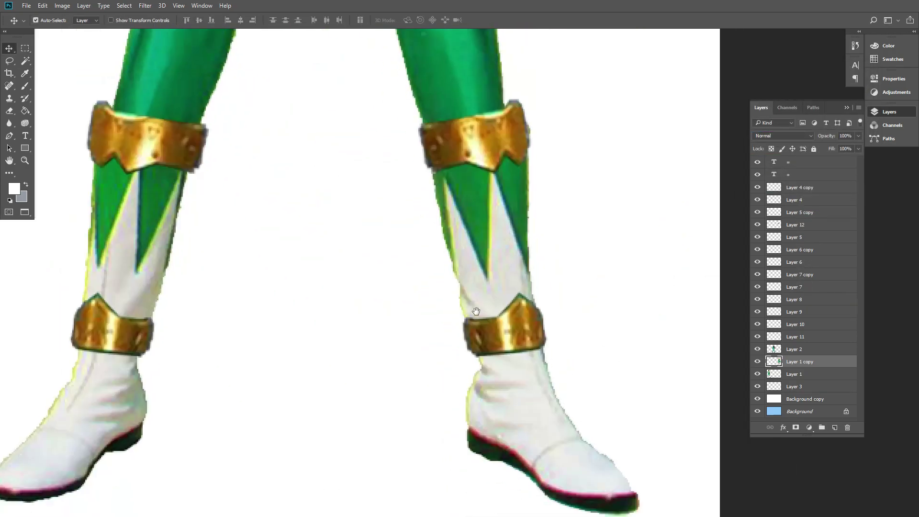
- Lasso both of the third figure's white boots below the ankle cuffs and copy them onto a new layer
scroll(475, 312, down, 5)
scroll(449, 287, left, 2)
key(l)
mouse_move(54, 373)
mouse_down()
mouse_move(416, 324)
mouse_move(649, 238)
mouse_move(197, 208)
mouse_move(14, 345)
mouse_move(43, 372)
mouse_up()
key(v)
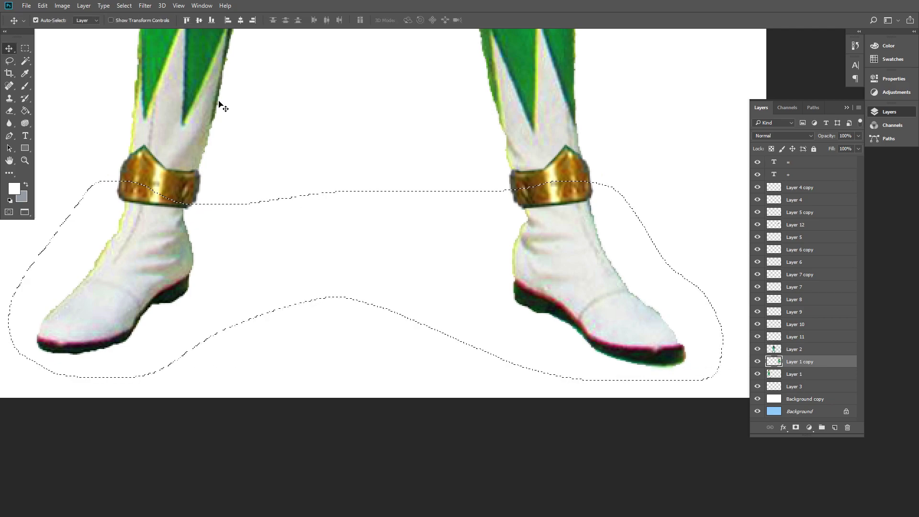
key(ctrl+j)
- Colorize the boots layer green with Hue/Saturation, using saturation 79 and lightness about -68
key(ctrl+u)
click(835, 184)
drag(721, 156, 730, 181)
drag(697, 135, 736, 140)
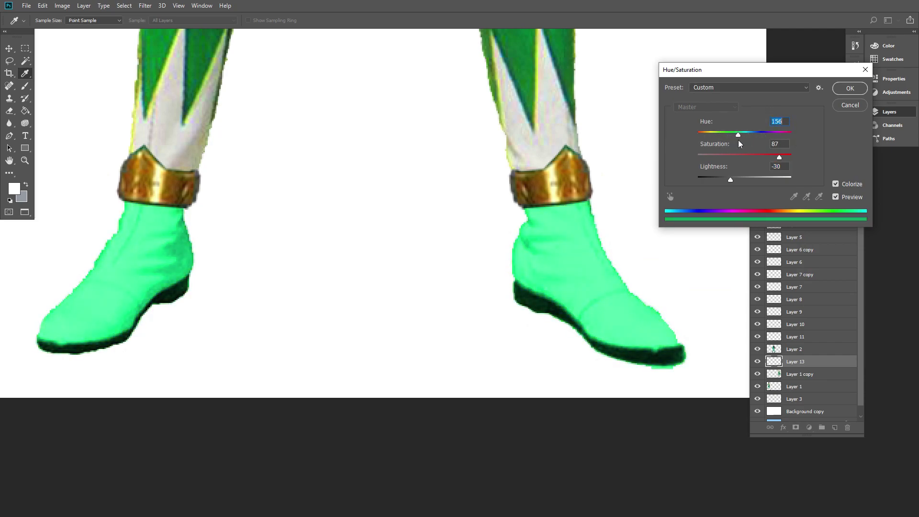
drag(730, 179, 712, 181)
drag(728, 134, 723, 136)
drag(710, 180, 712, 180)
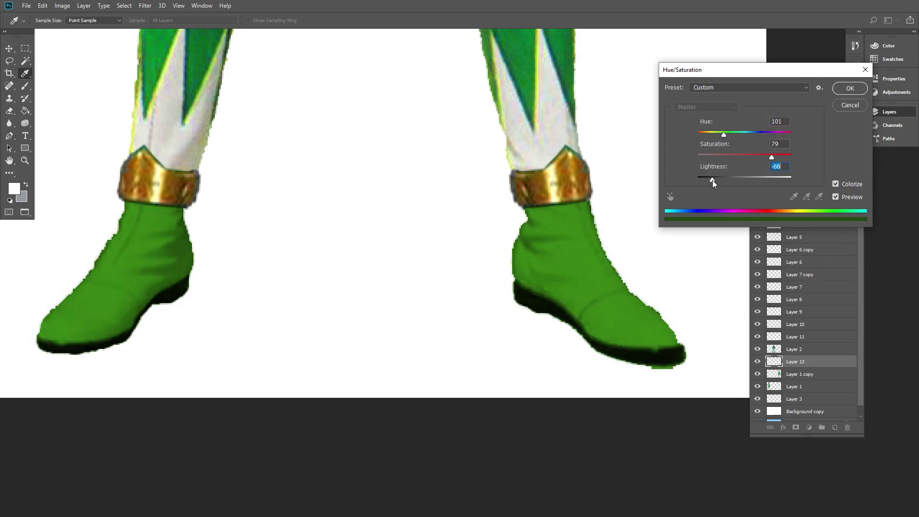
drag(723, 136, 735, 136)
click(849, 89)
- Fine-tune the hue of the green boots with a second Hue/Saturation adjustment
alt+click(547, 171)
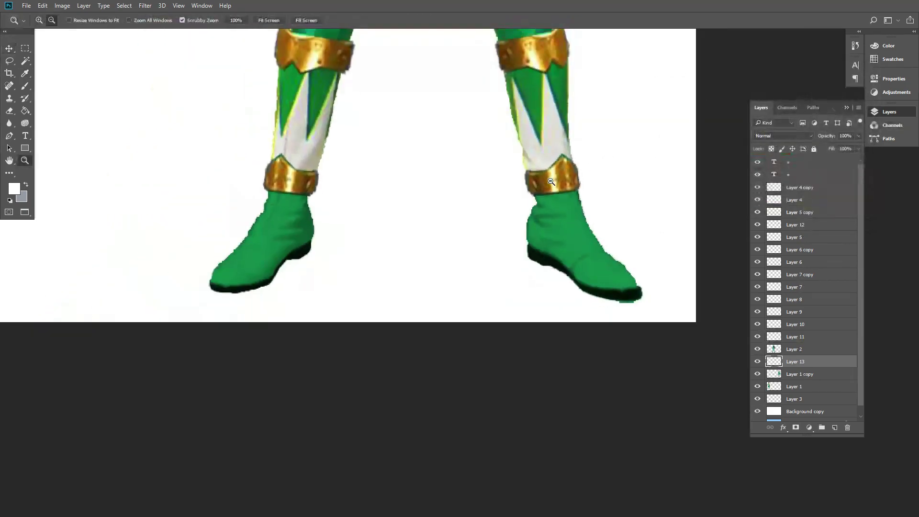
alt+click(544, 149)
drag(541, 142, 530, 276)
key(ctrl+u)
mouse_move(744, 135)
mouse_down()
mouse_move(731, 136)
mouse_move(744, 138)
mouse_up()
click(850, 89)
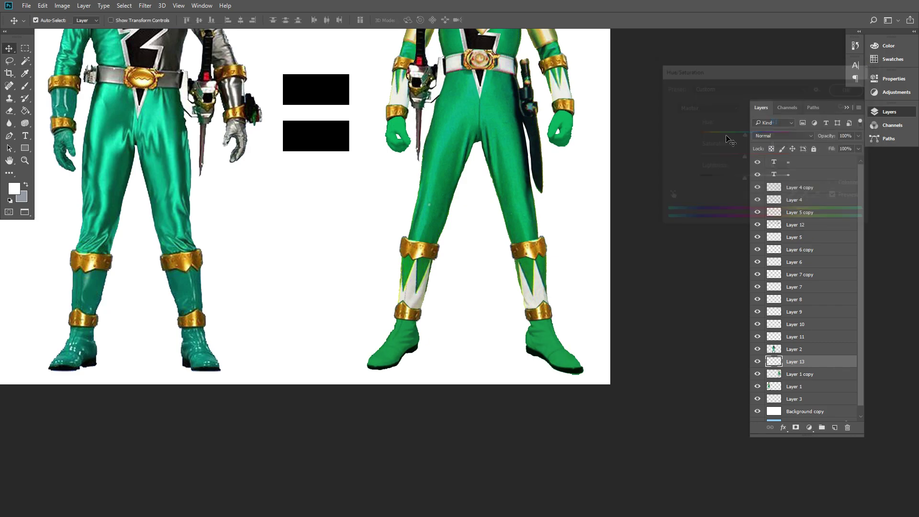
- Fit the whole three-figure composition on screen and collapse the layer list to review it
drag(454, 196, 447, 265)
alt+click(448, 264)
alt+click(448, 264)
click(275, 20)
click(846, 107)
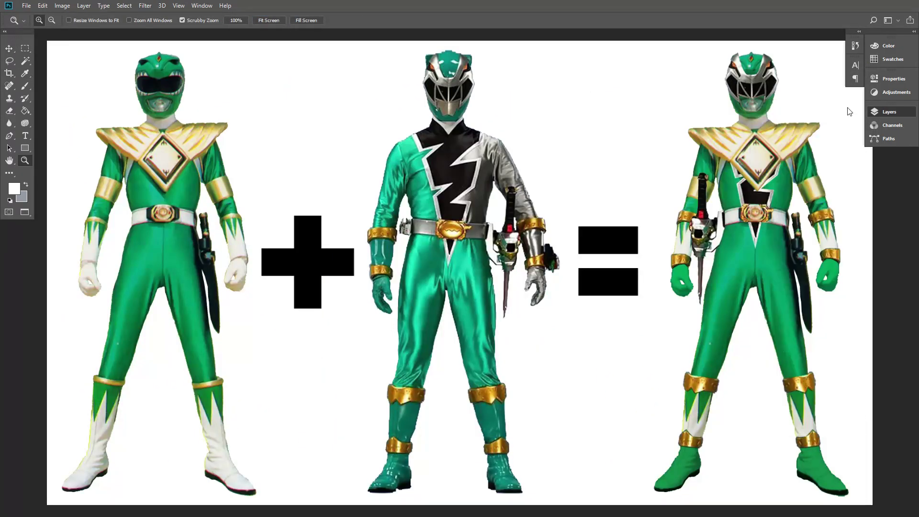